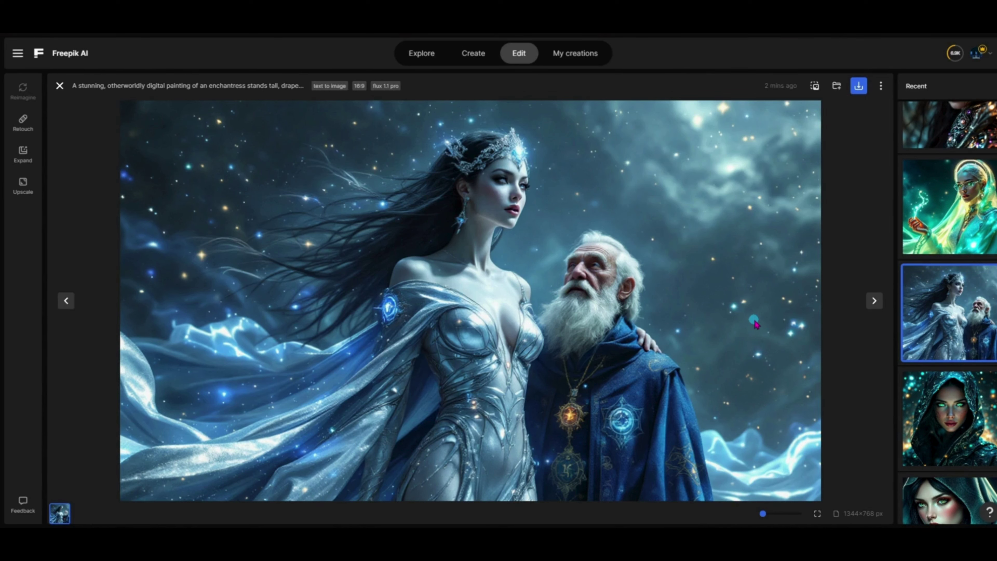
- Open the mystical Enchantress portrait with the jewelled metallic robe and zoom in to examine the eyes, skin and lips
key("Left")
mouse_move(303, 87)
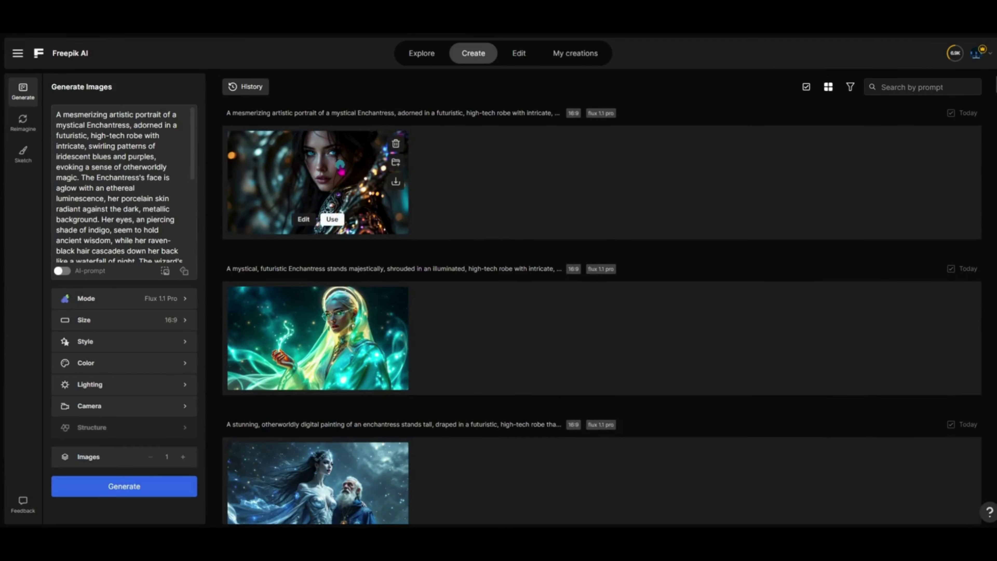
left_click(338, 168)
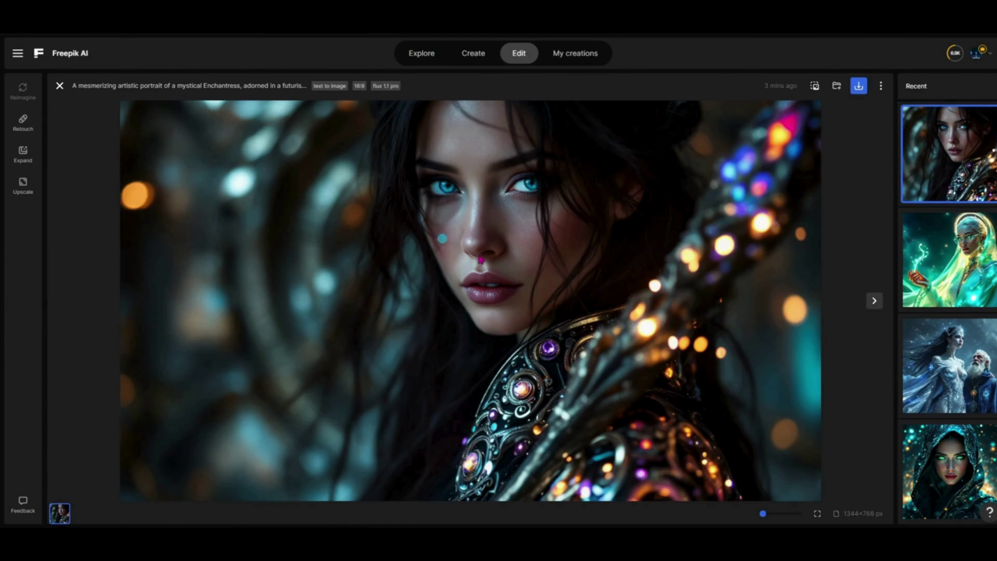
left_click(250, 87)
left_click_drag(766, 513, 798, 513)
scroll(595, 456, "up", 6)
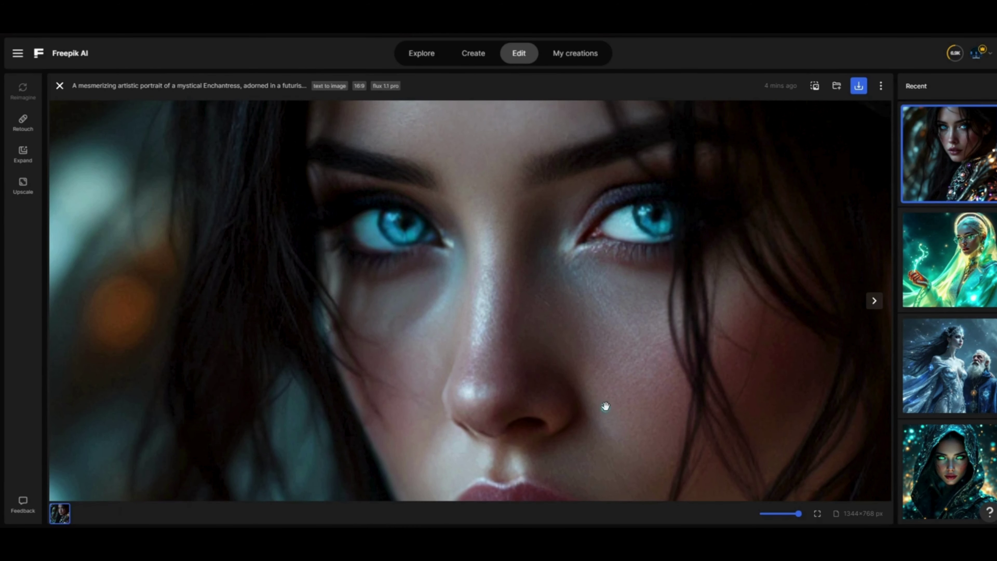
left_click_drag(611, 387, 576, 412)
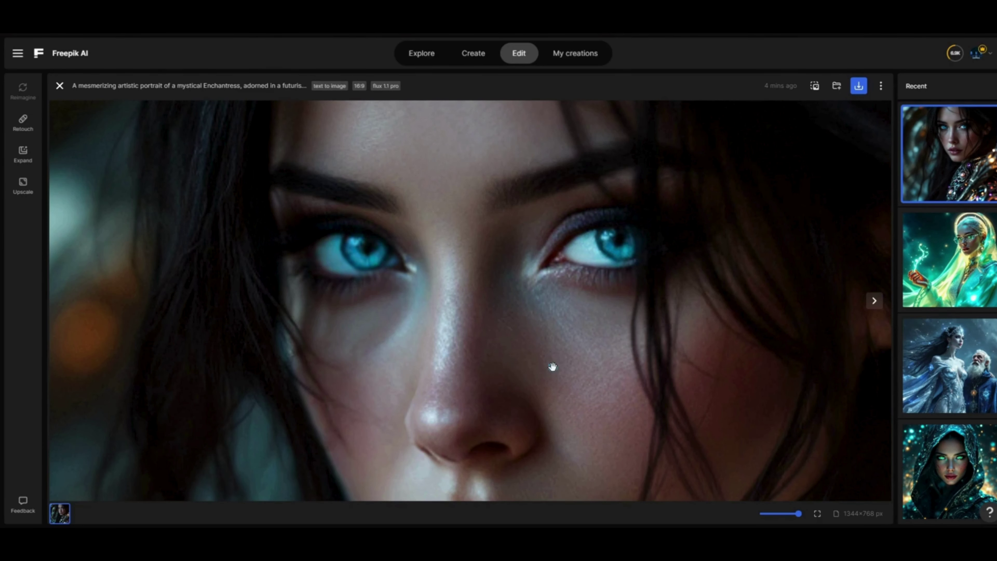
left_click_drag(553, 368, 555, 198)
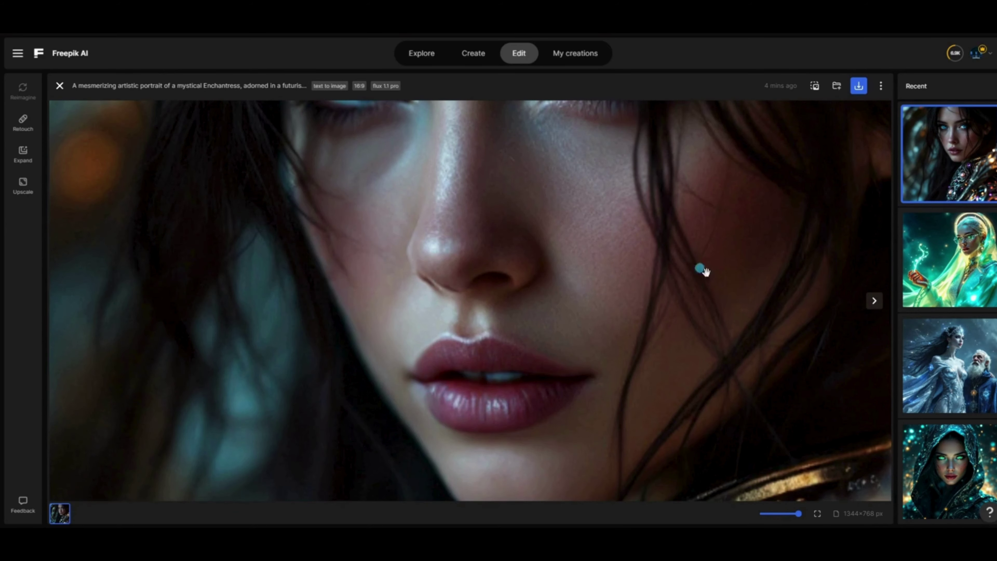
scroll(808, 356, "down", 10)
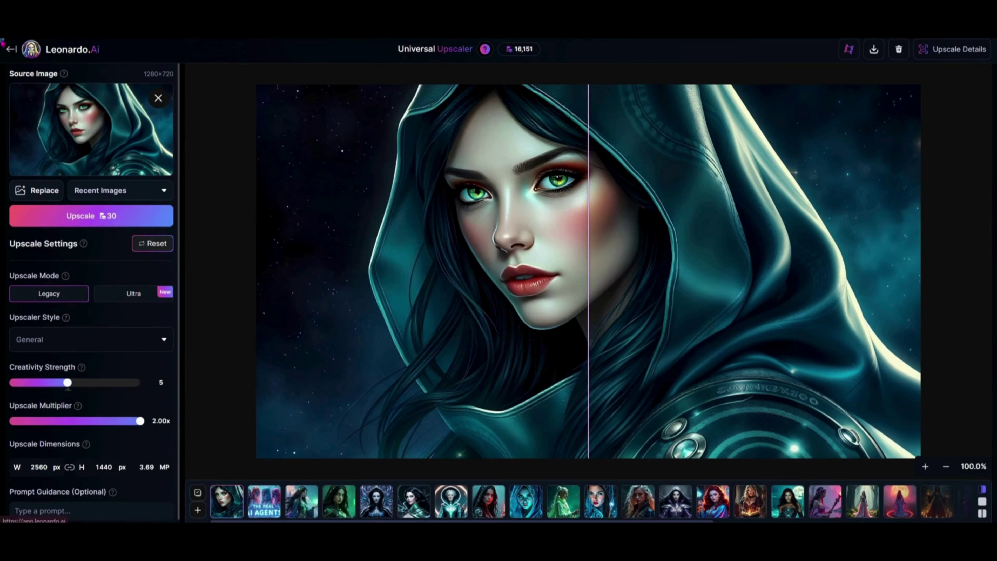
- Open Leonardo.Ai's image creation tool, keep the Leonardo Phoenix preset and set Prompt Enhance to Off
left_click(11, 49)
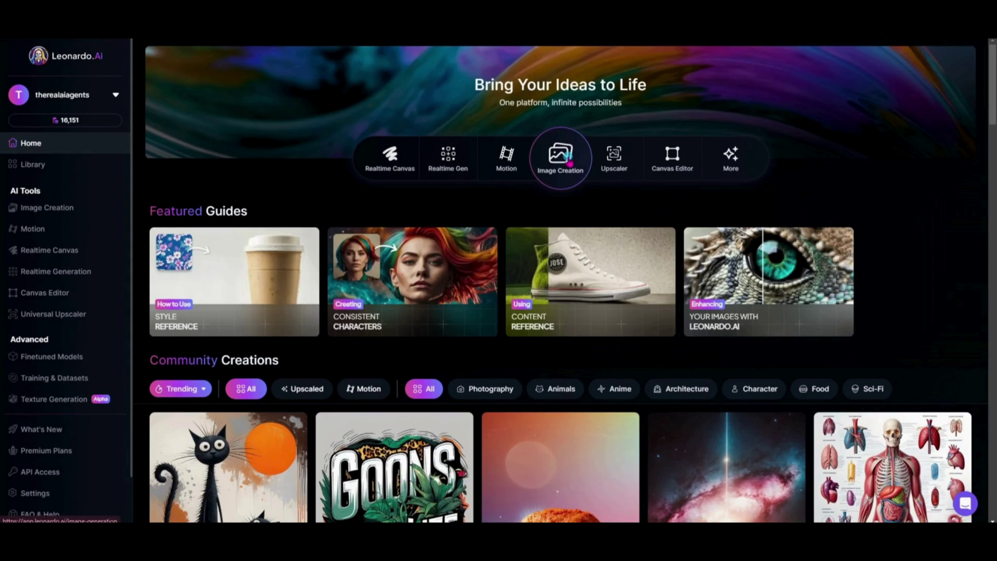
left_click(569, 163)
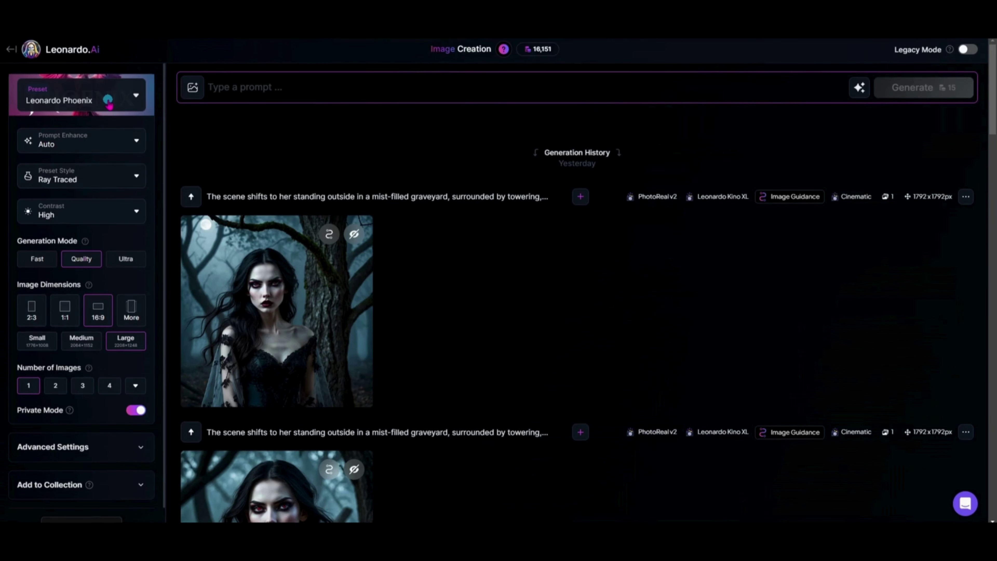
left_click(108, 102)
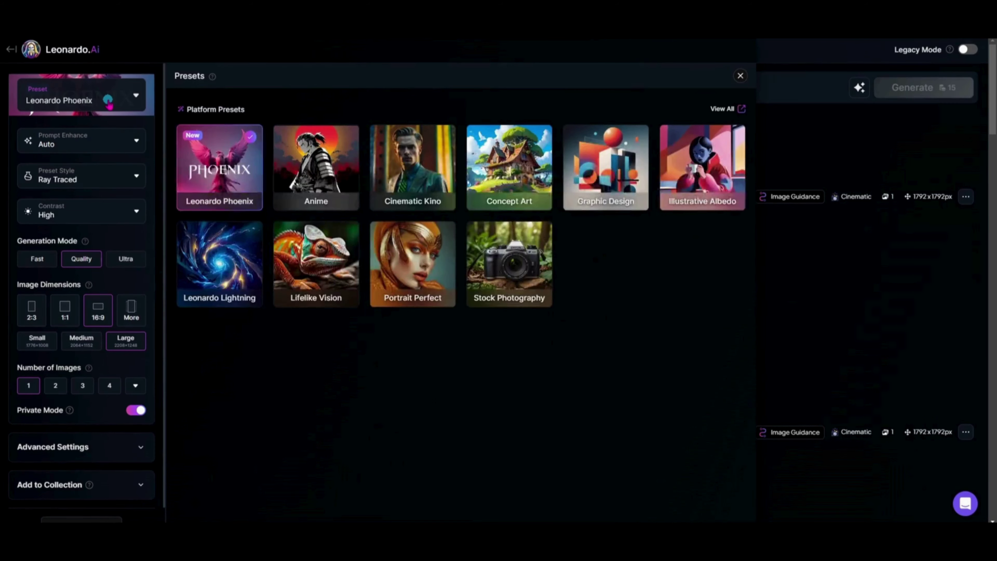
left_click(64, 149)
left_click(73, 259)
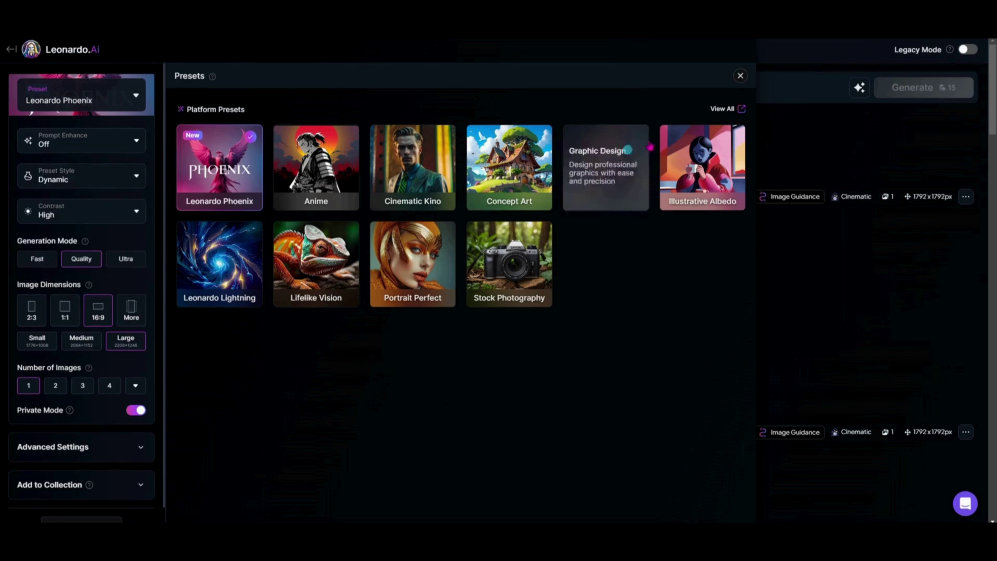
left_click(738, 79)
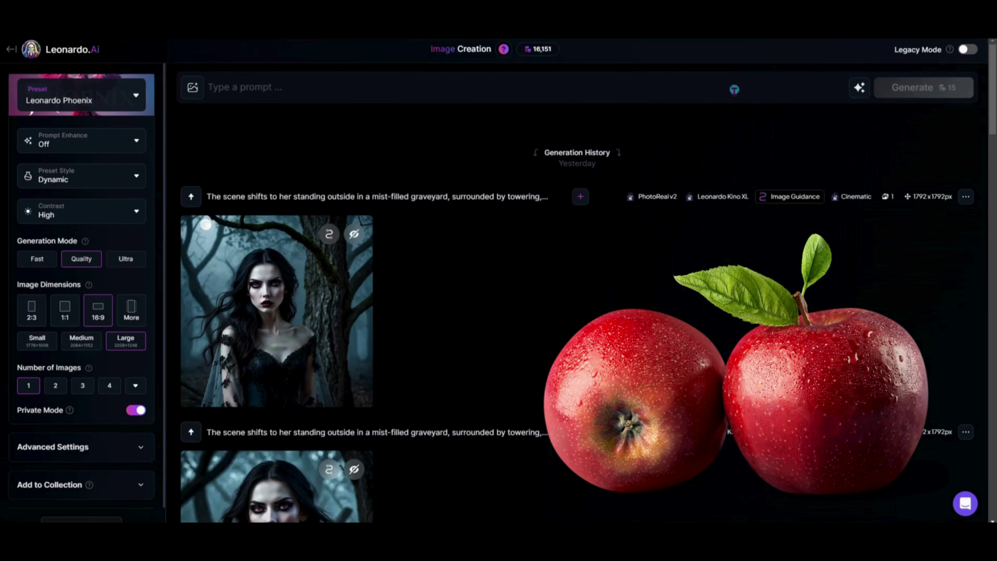
- Set the preset style to Cinematic and the generation mode to Ultra
left_click(80, 181)
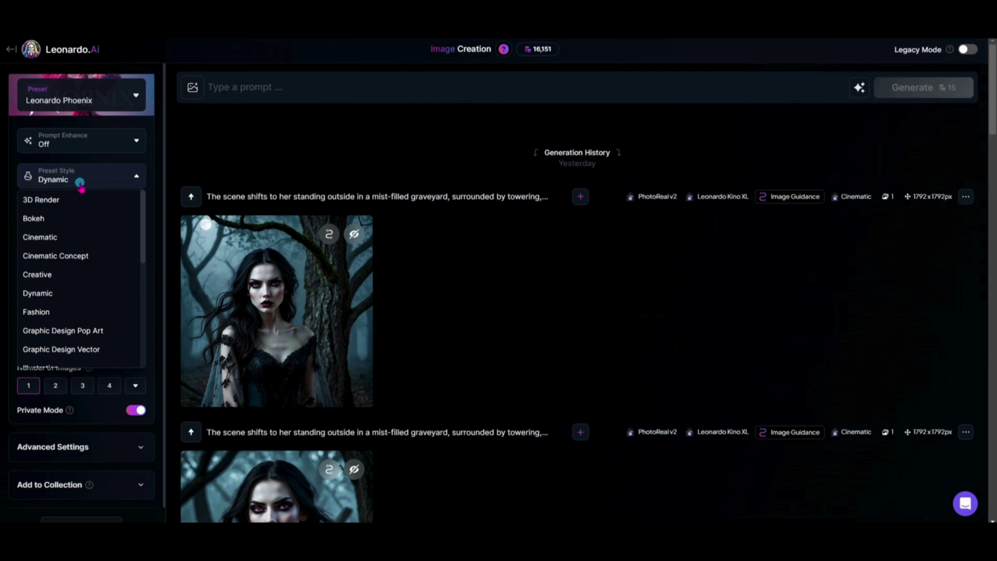
left_click(81, 237)
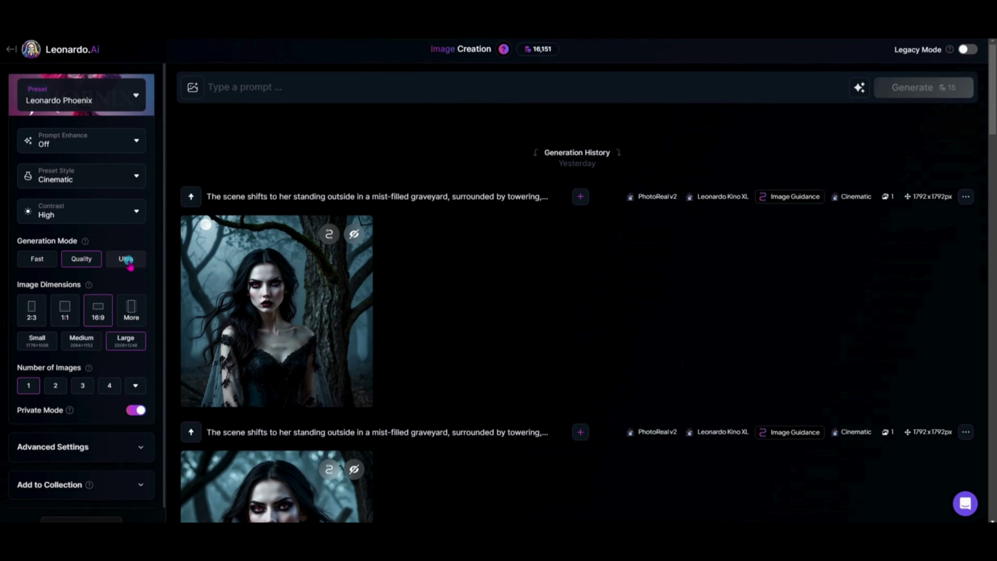
left_click(128, 262)
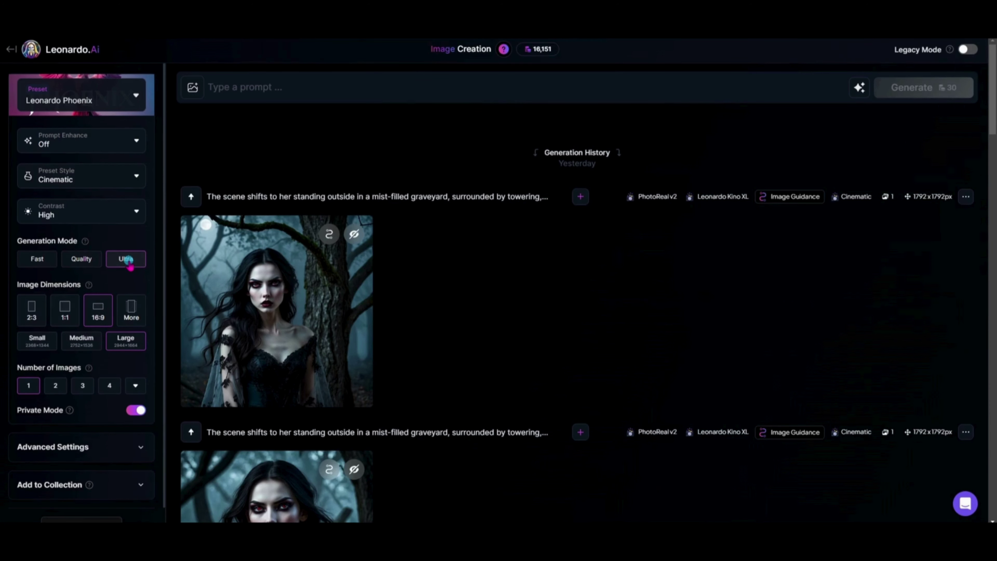
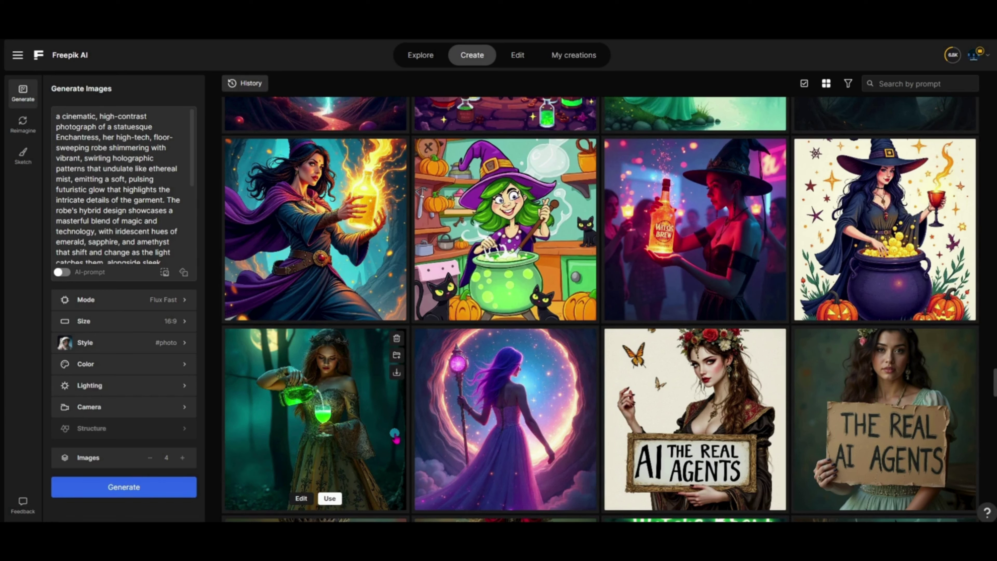
- Switch to Freepik AI and examine the photo, illustration and 3D style enchantress images at full size
left_click(348, 414)
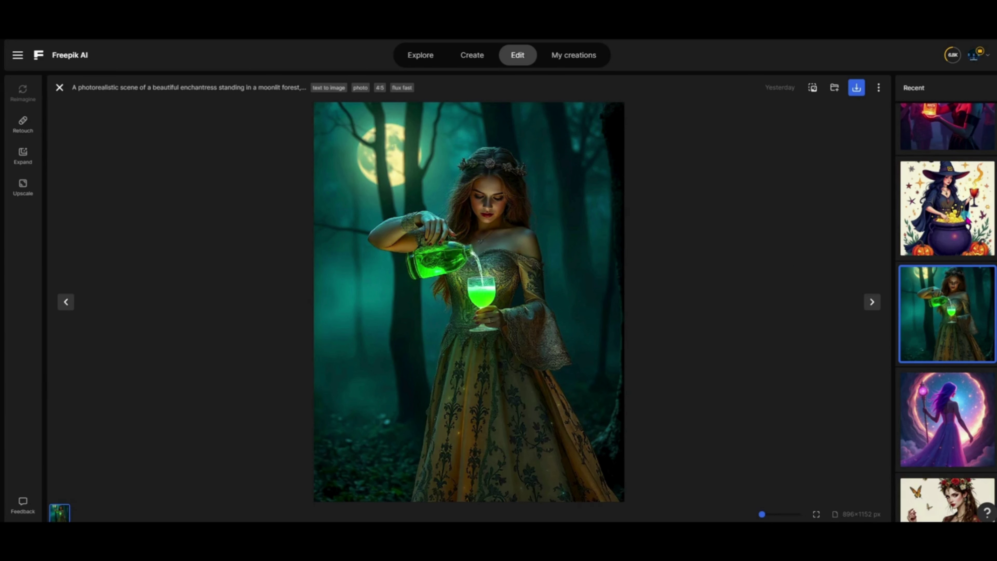
left_click(962, 218)
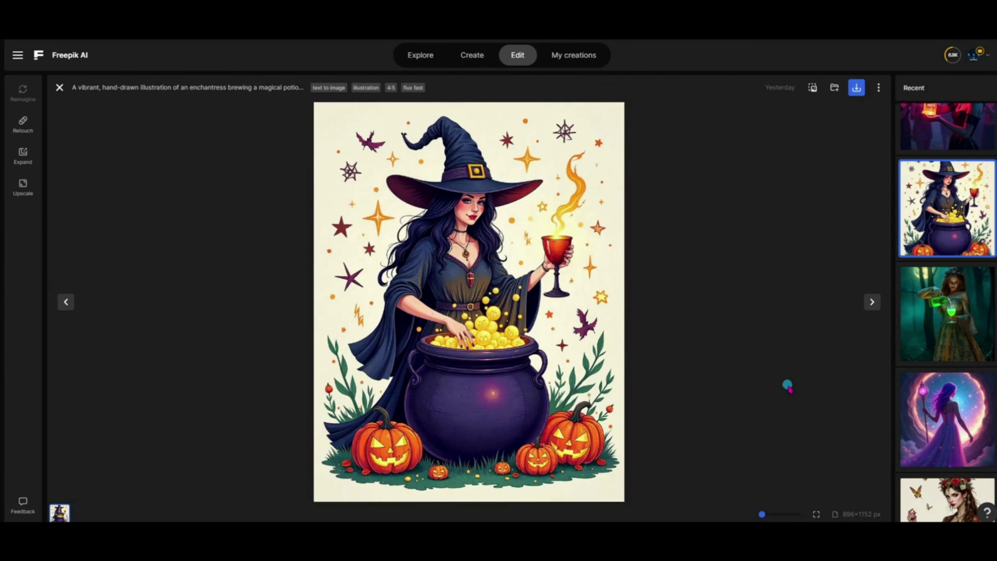
left_click(944, 389)
scroll(946, 315, "up", 1)
scroll(942, 314, "down", 1)
scroll(928, 183, "up", 2)
left_click(927, 183)
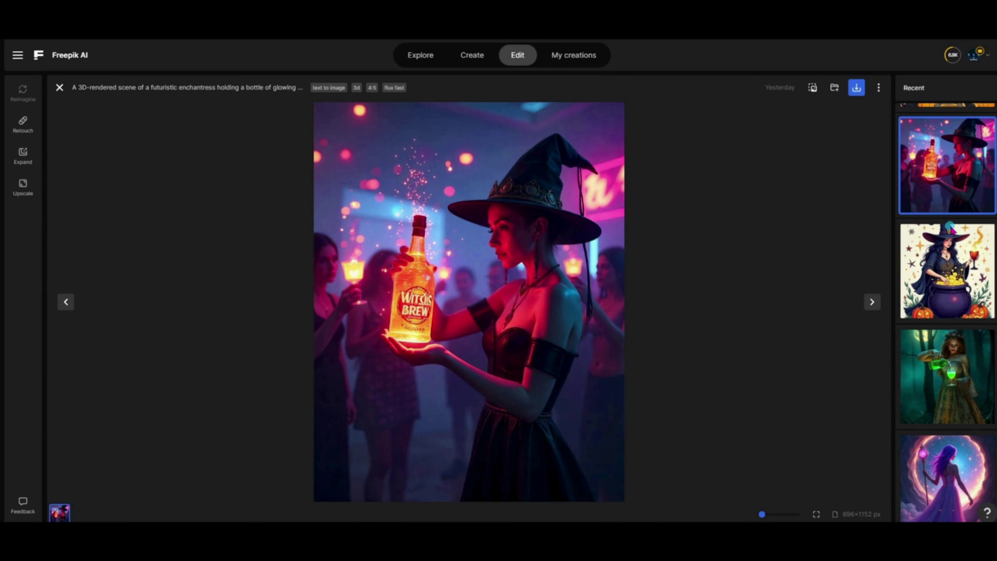
left_click(392, 88)
left_click(948, 376)
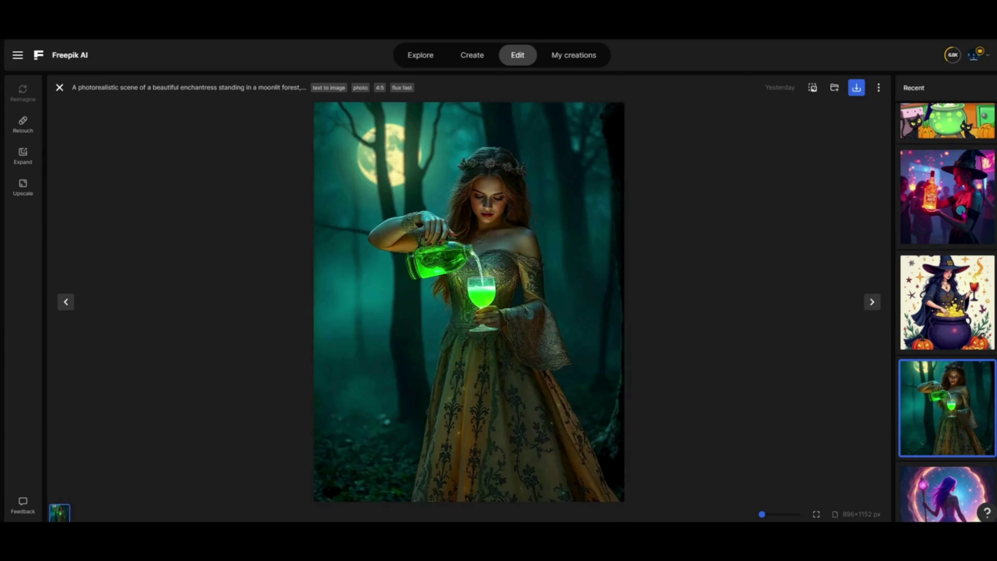
- View the enchantress images made in the cartoon fun, comic, dark, watercolor and pixel art styles
left_click(963, 120)
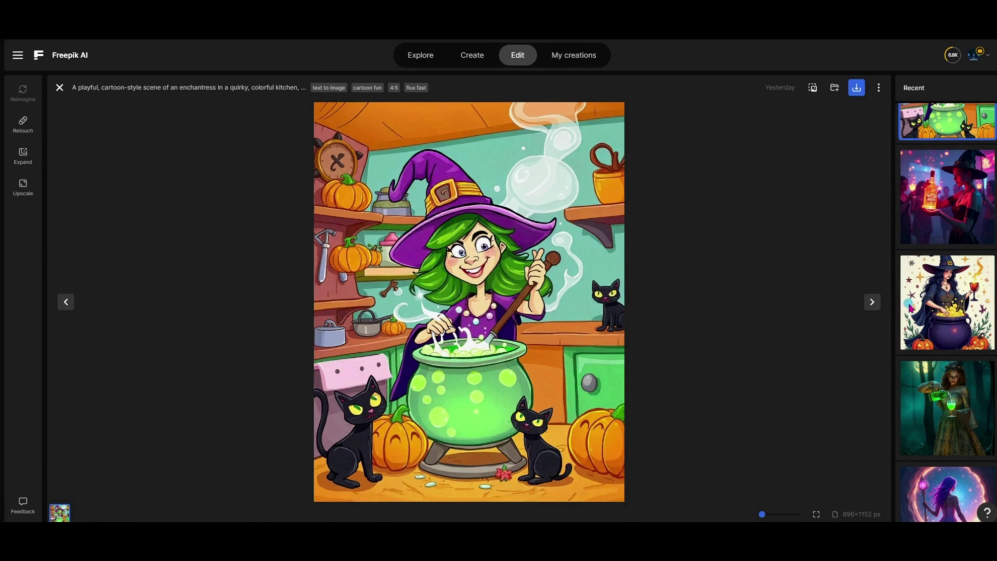
left_click(65, 301)
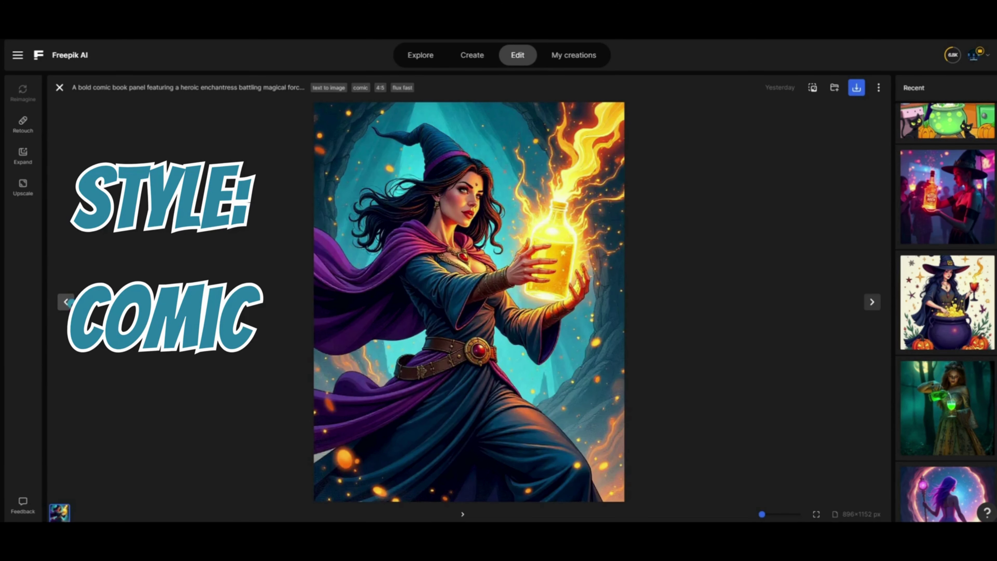
left_click(67, 303)
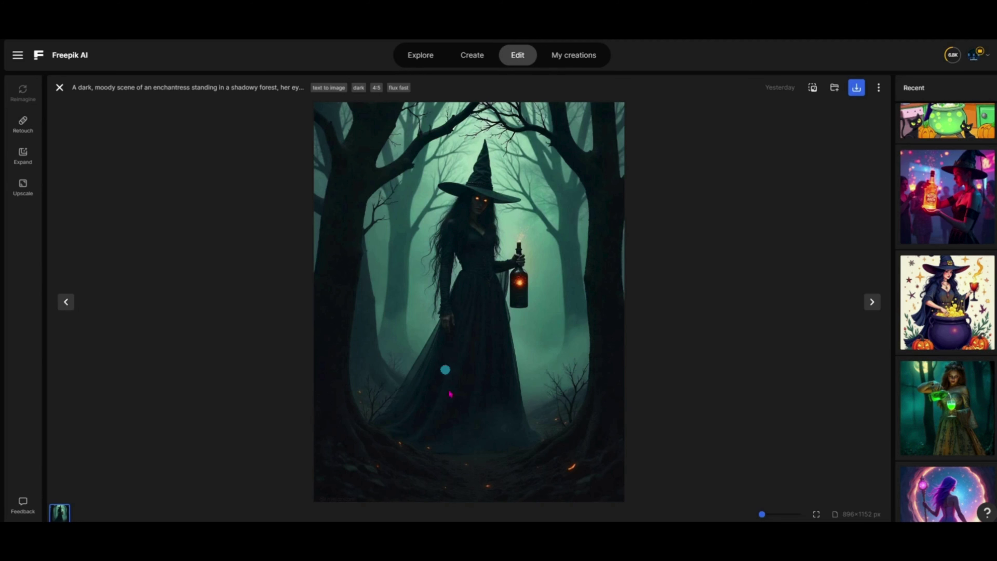
left_click(66, 301)
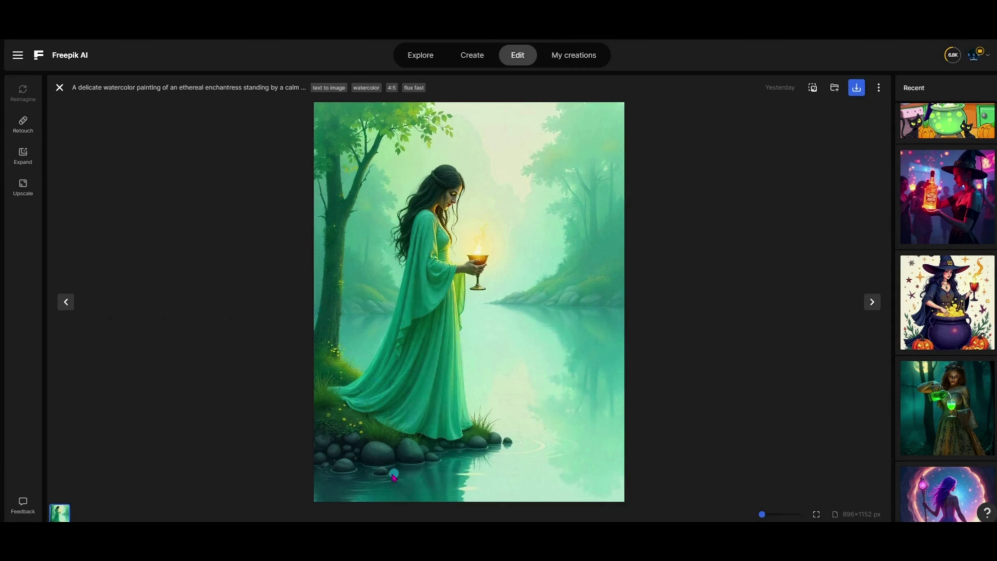
left_click(66, 302)
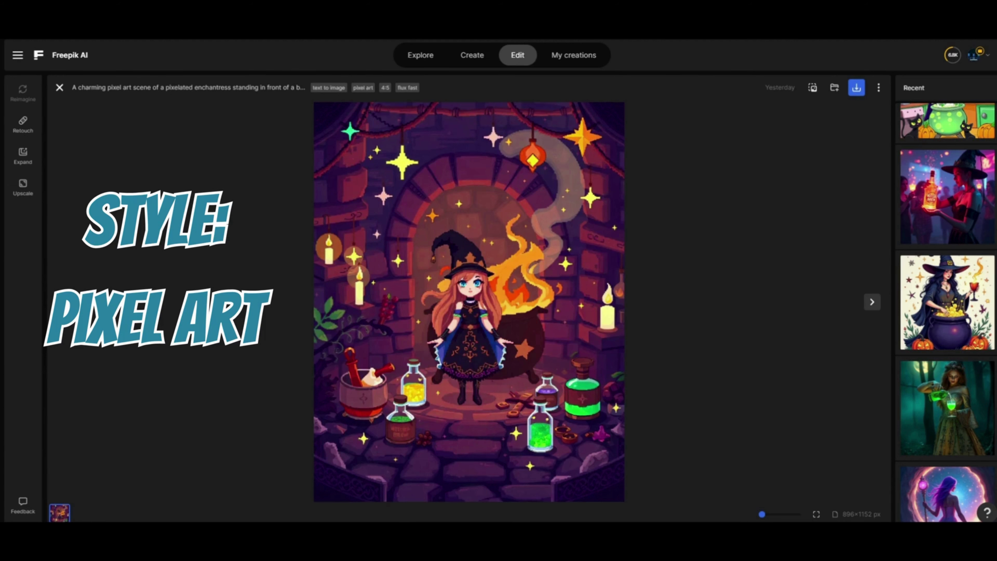
- View the enchantress images made in the surreal, oil painting, ink print, pencil, pastel and b&w styles
left_click(66, 302)
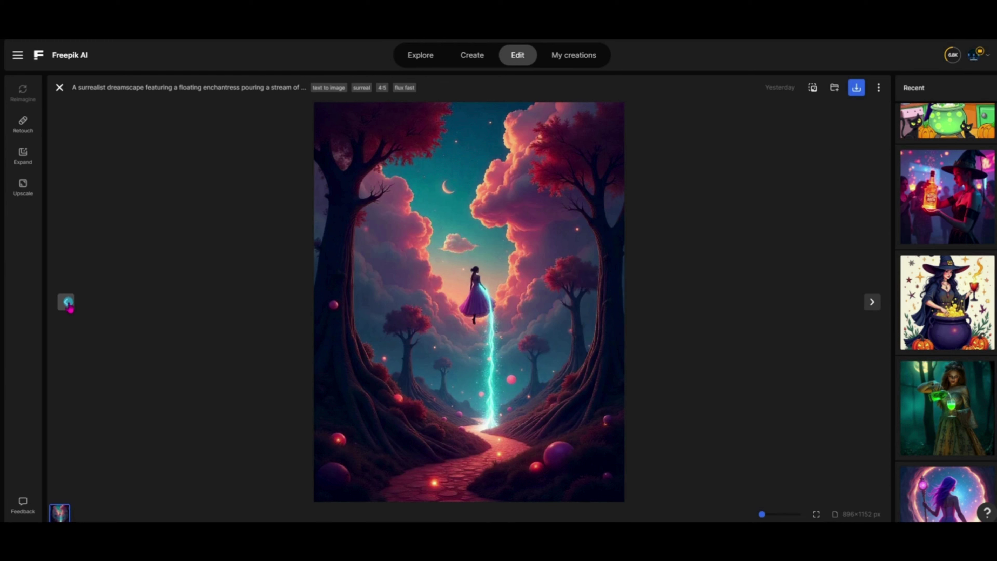
left_click(67, 303)
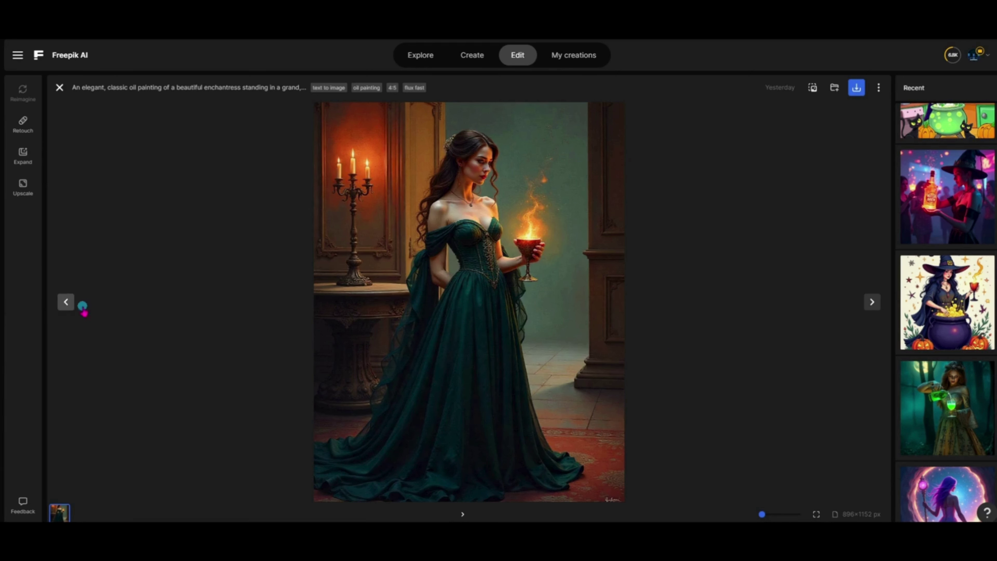
left_click(66, 302)
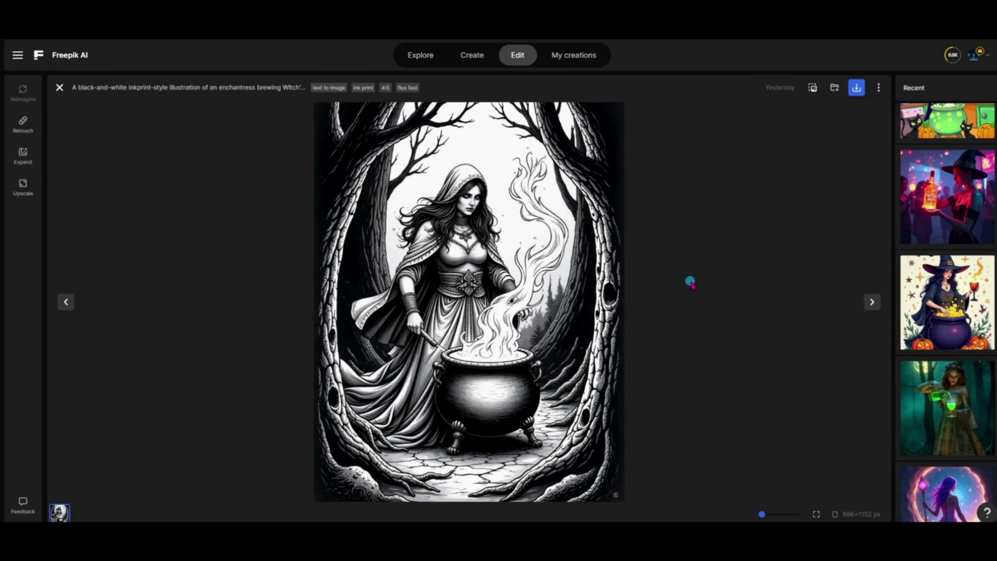
left_click(66, 302)
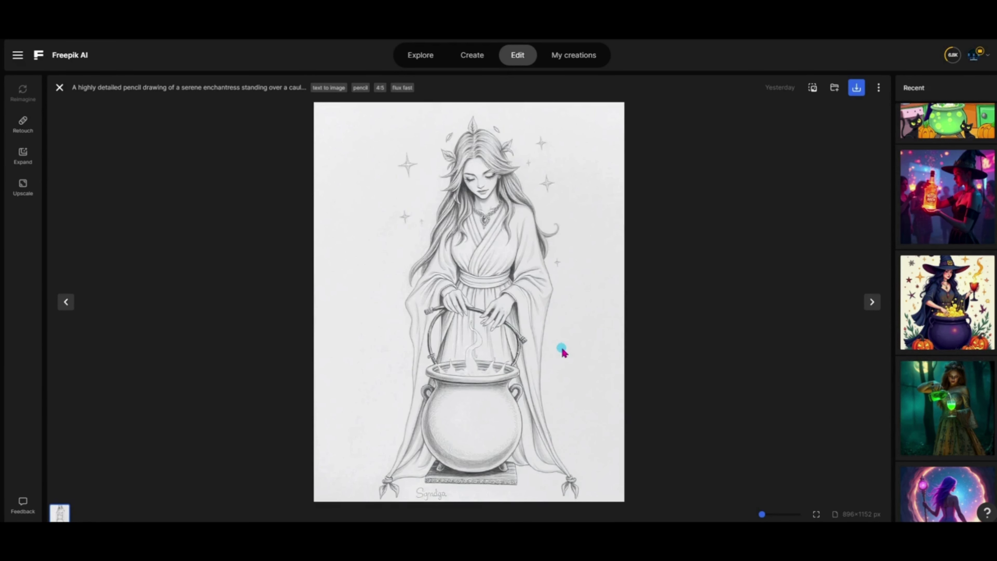
key("Left")
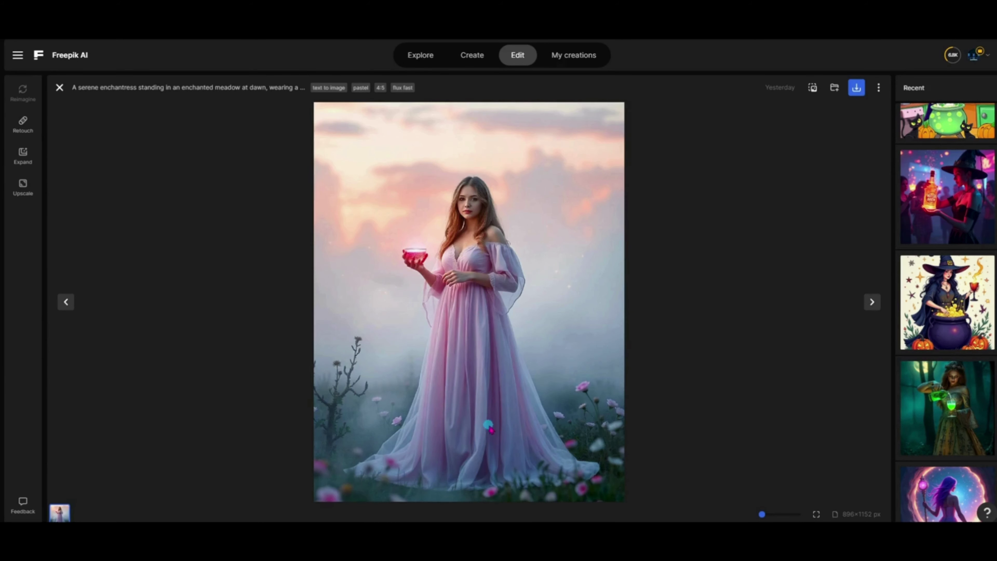
key("Right")
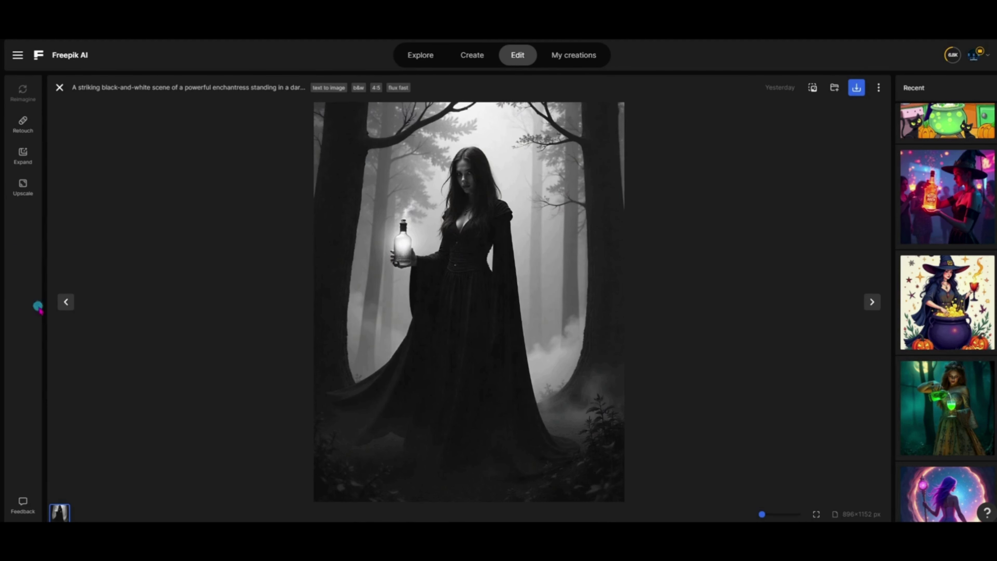
- Compare the gold glow temple enchantress with the vibrant cyberpunk one, revealing the image hidden by the explicit-content filter
left_click(67, 303)
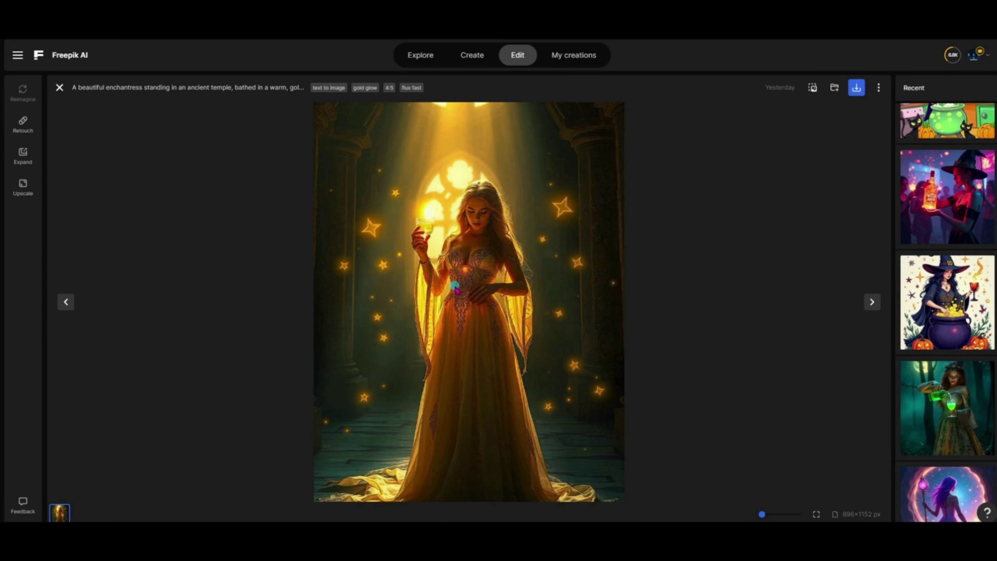
left_click(65, 302)
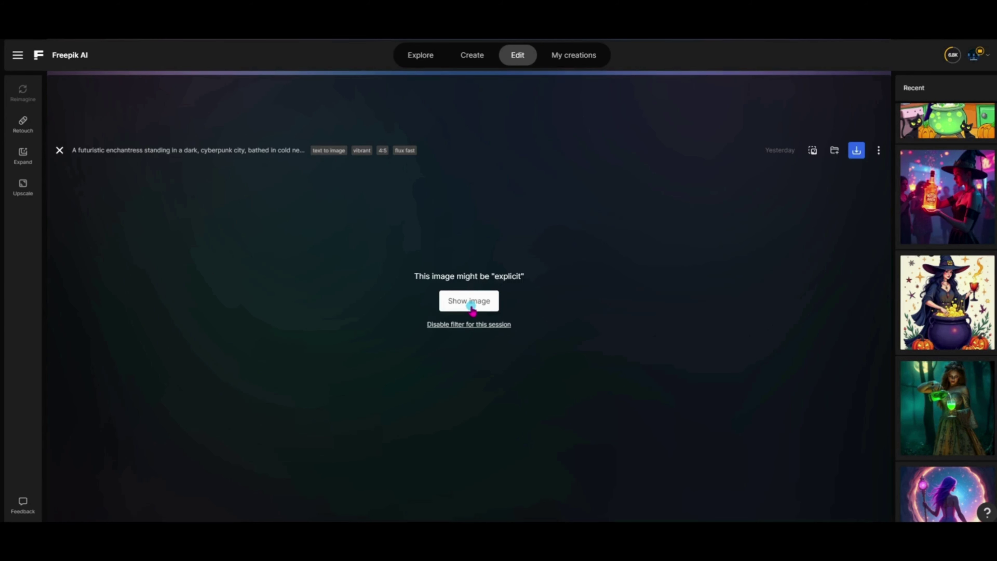
left_click(472, 307)
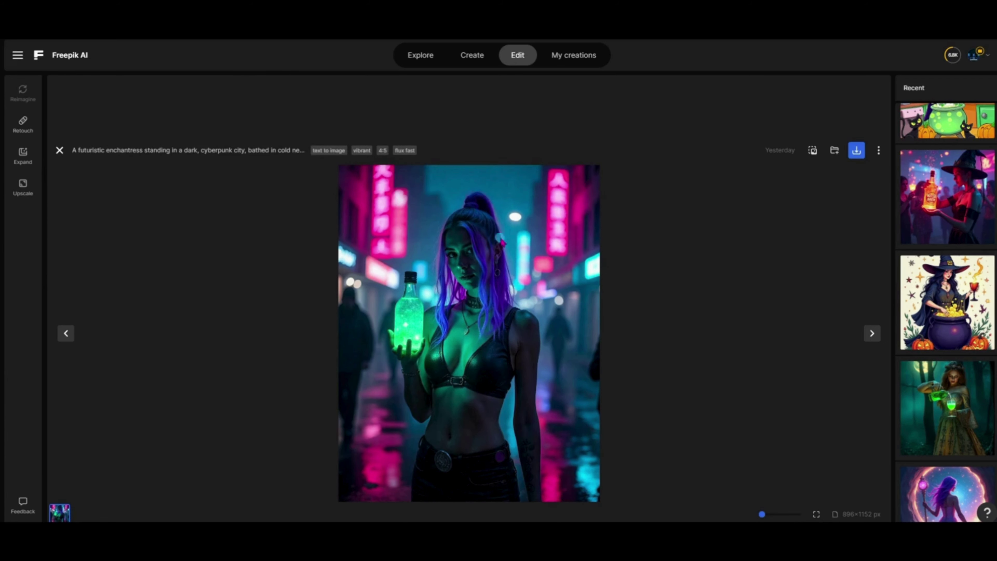
left_click(872, 334)
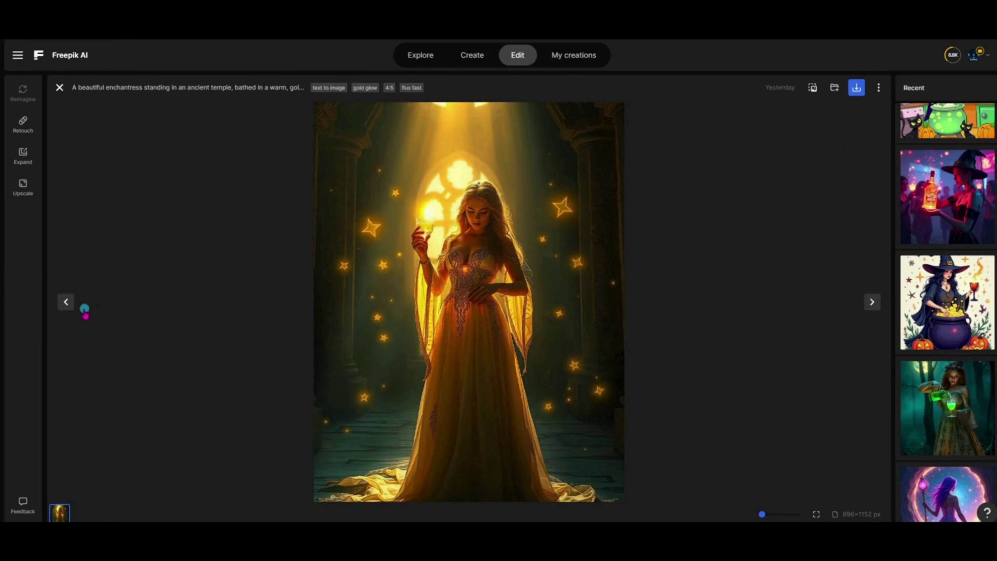
key("Left")
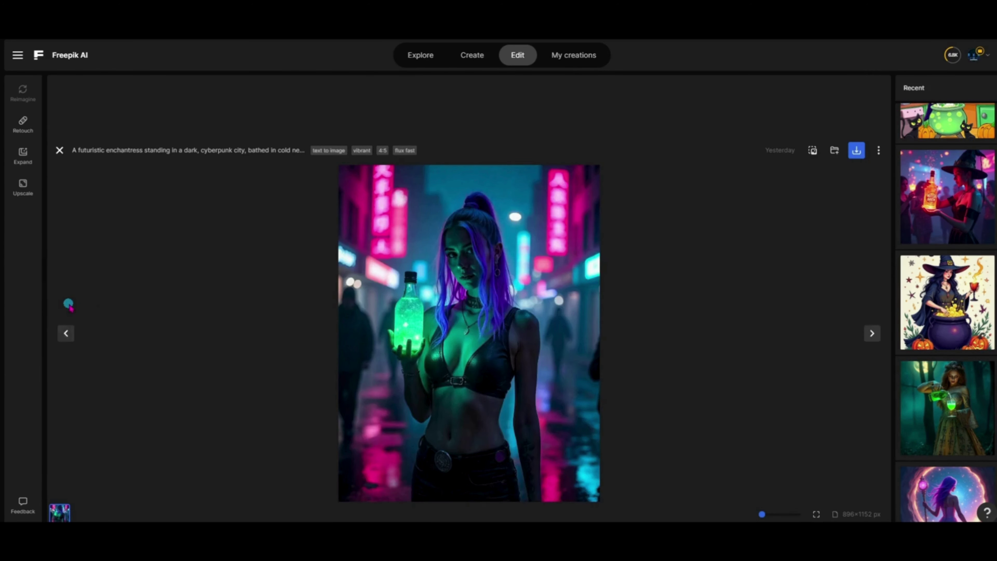
- View the enchantress images made with iridescent, dramatic, long exposure and neon lighting at full size
left_click(65, 335)
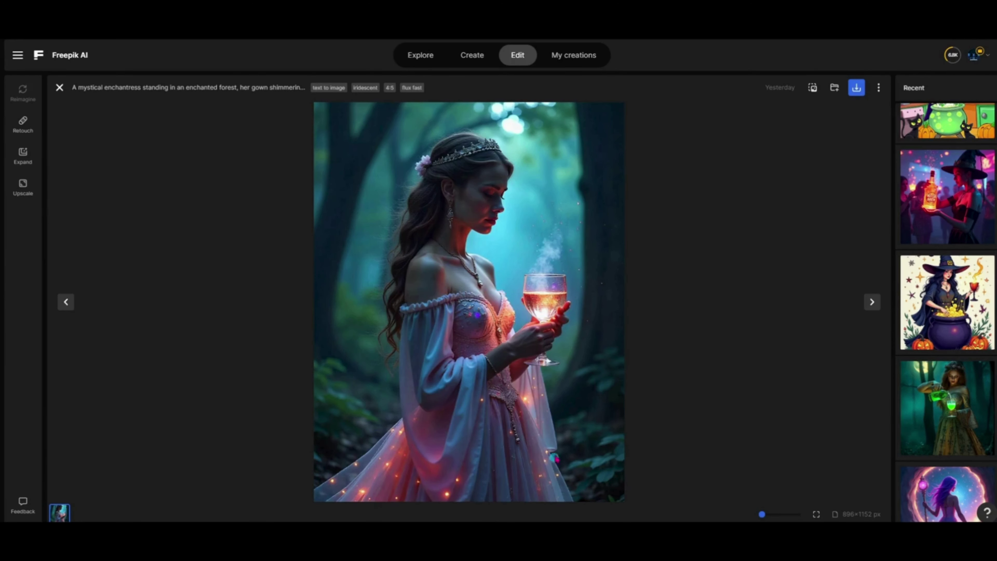
left_click(65, 302)
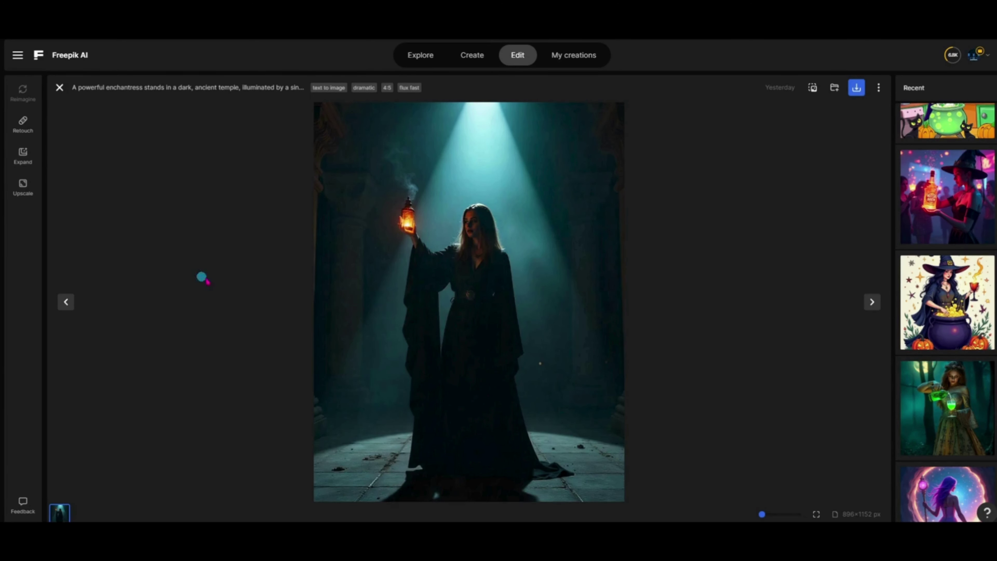
left_click(66, 302)
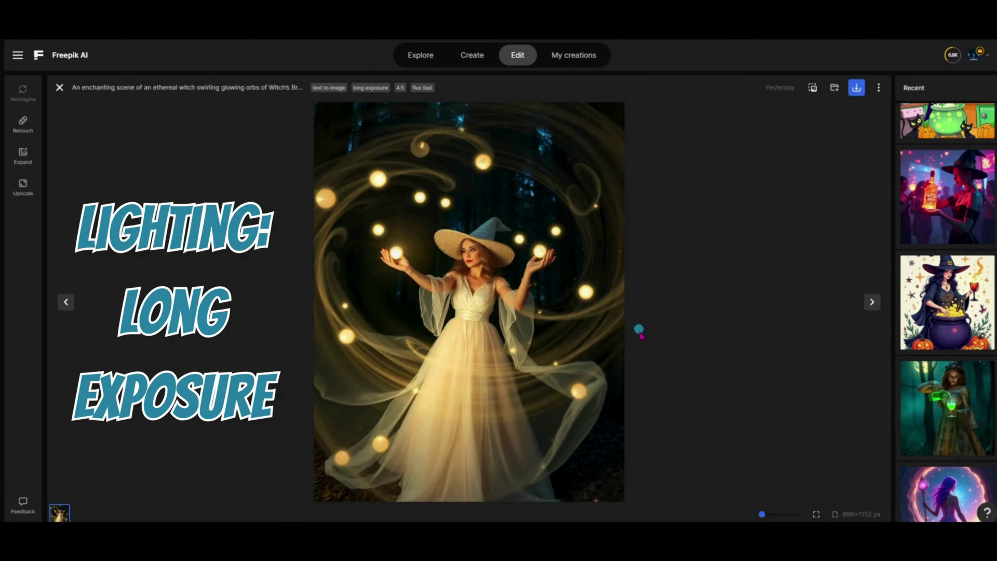
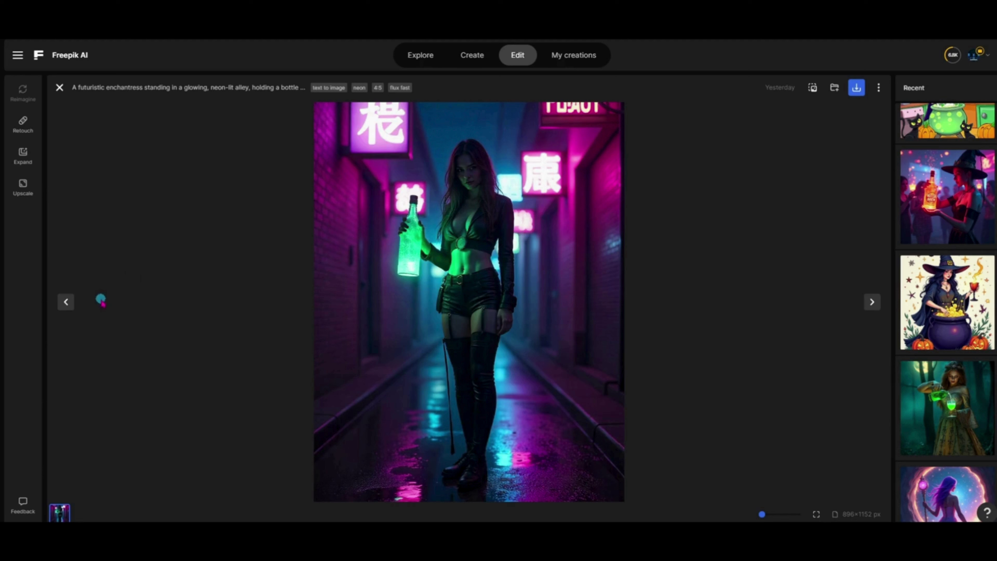
- View the enchantress images made with the portrait, low angle, mid shot and tilt shot camera settings
left_click(67, 302)
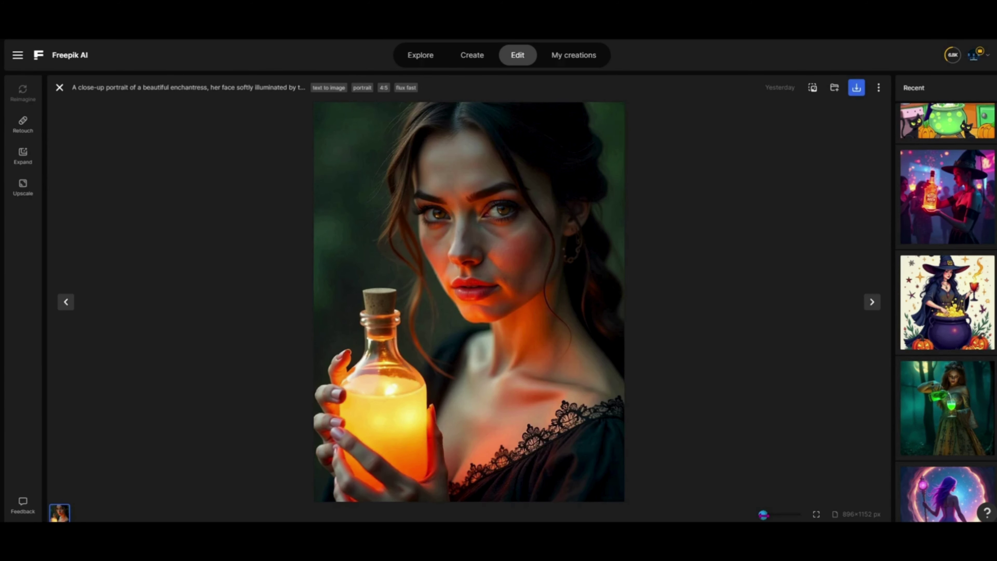
left_click_drag(763, 514, 778, 515)
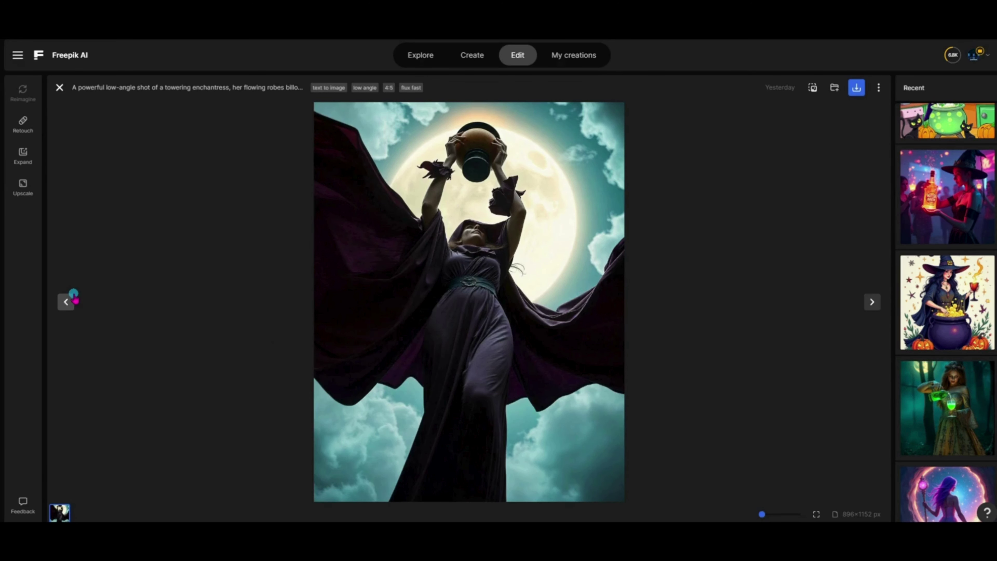
left_click(67, 301)
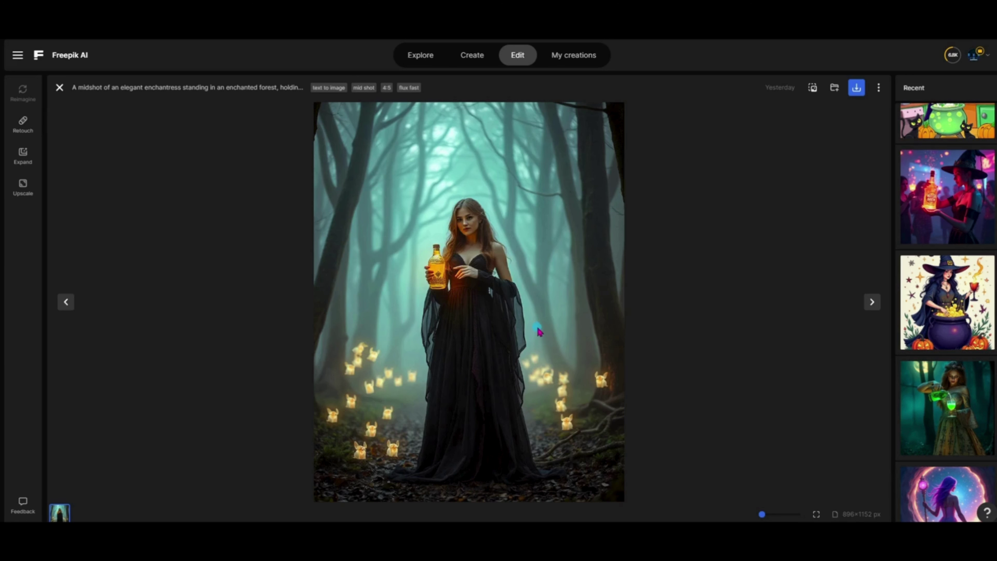
left_click(66, 301)
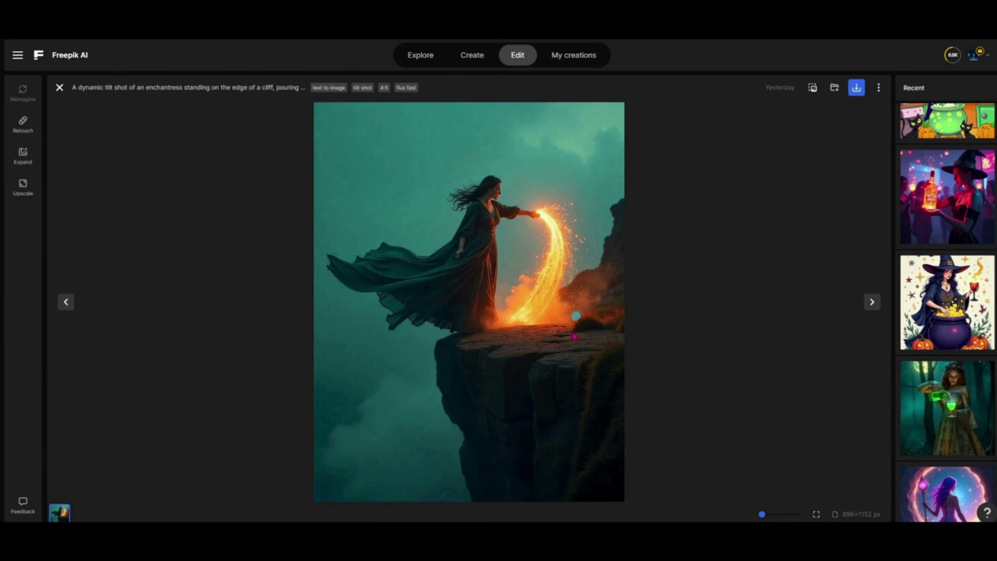
left_click(66, 302)
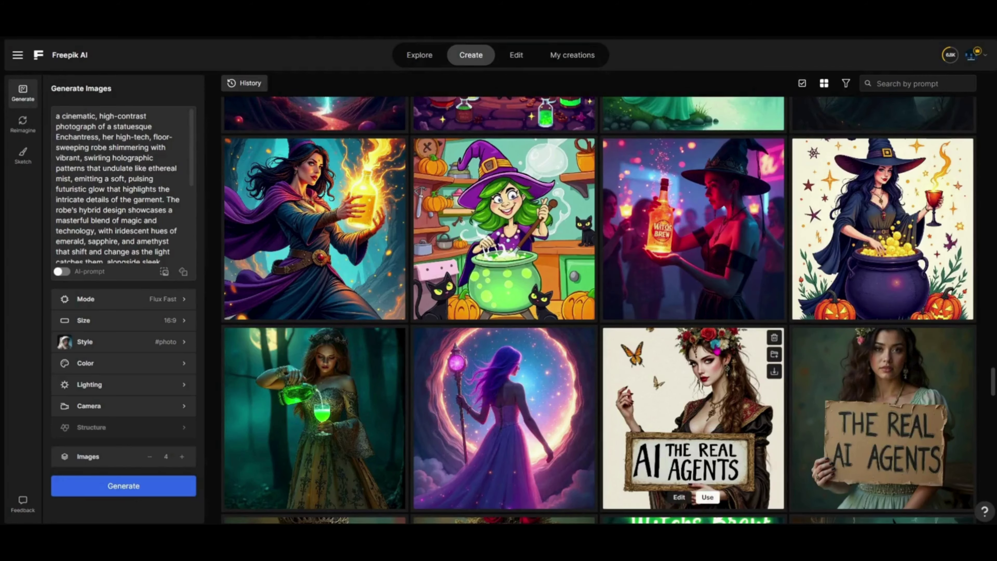
- Find the image of five enchantresses holding the cloud-shaped "THE REAL AI AGENTS" sign, copy its prompt and return to image generation
scroll(693, 338, "up", 3)
scroll(693, 338, "up", 15)
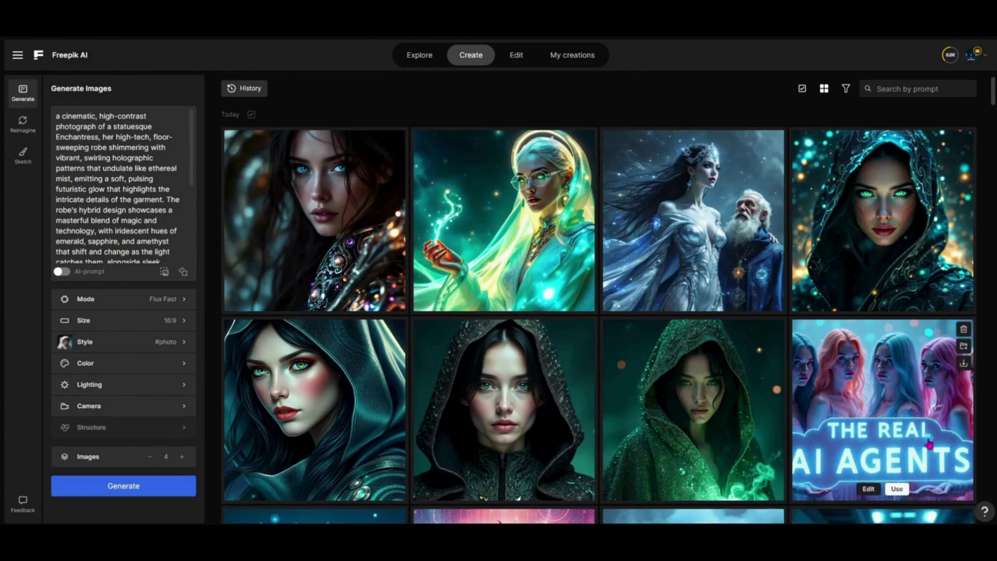
left_click(918, 446)
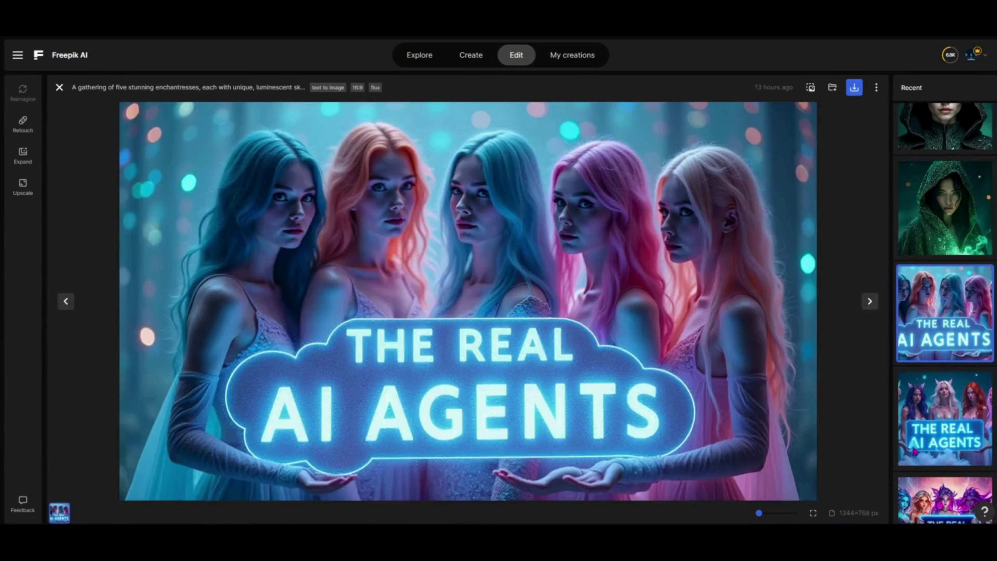
mouse_move(230, 97)
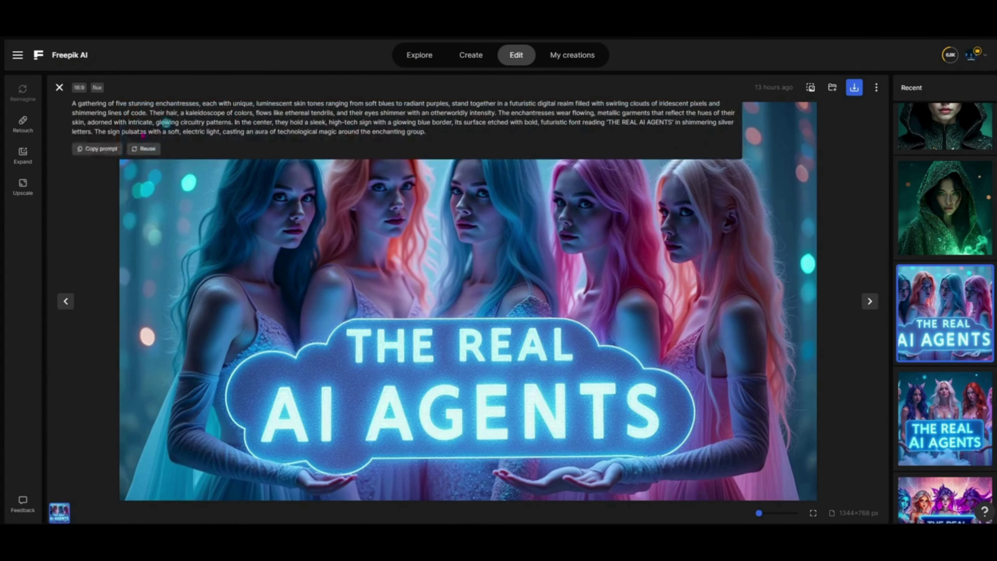
left_click(102, 153)
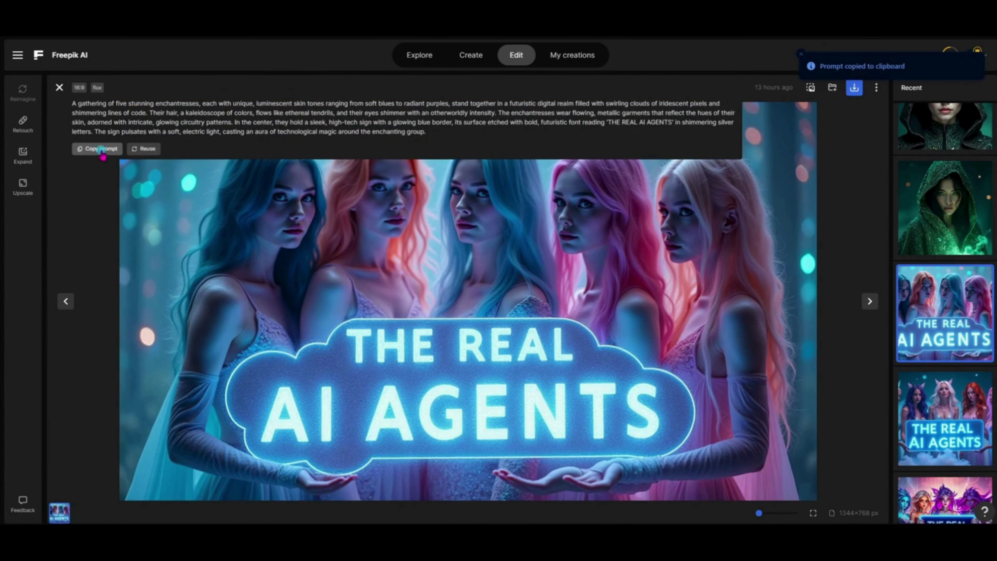
left_click(59, 88)
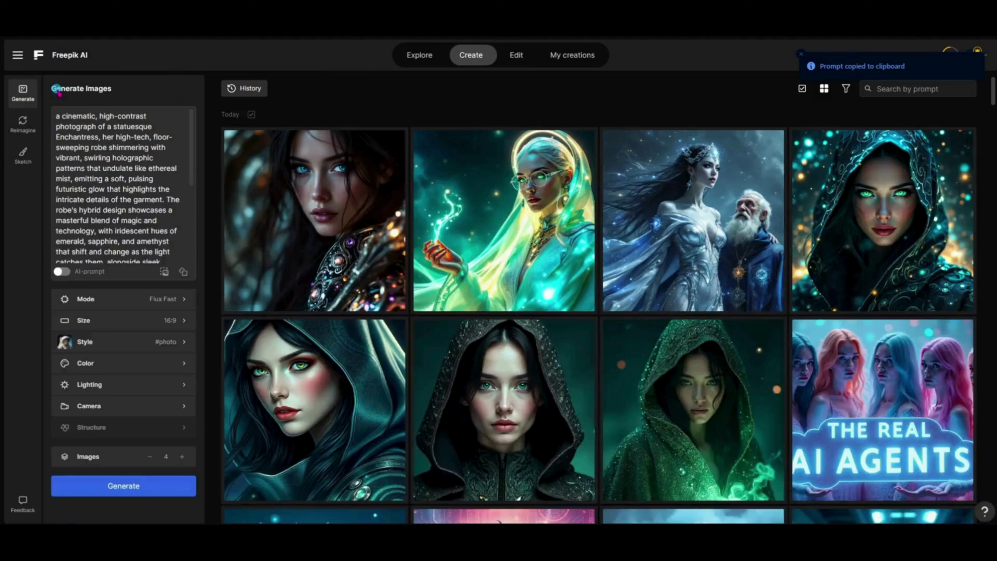
- Replace the whole existing image prompt with the copied prompt about a gathering of five stunning enchantresses
left_click(134, 252)
key("ctrl+a")
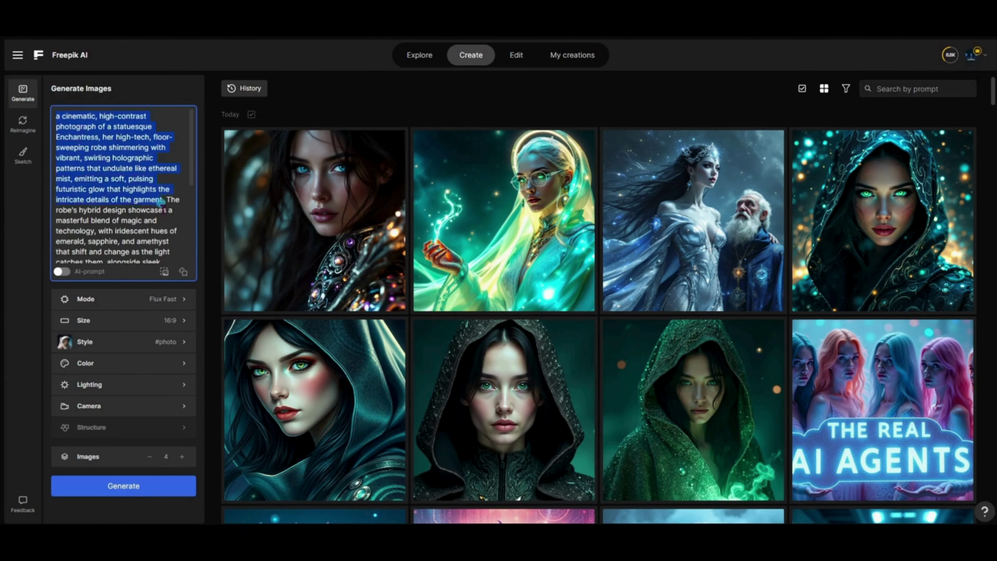
scroll(118, 189, "down", 5)
right_click(144, 177)
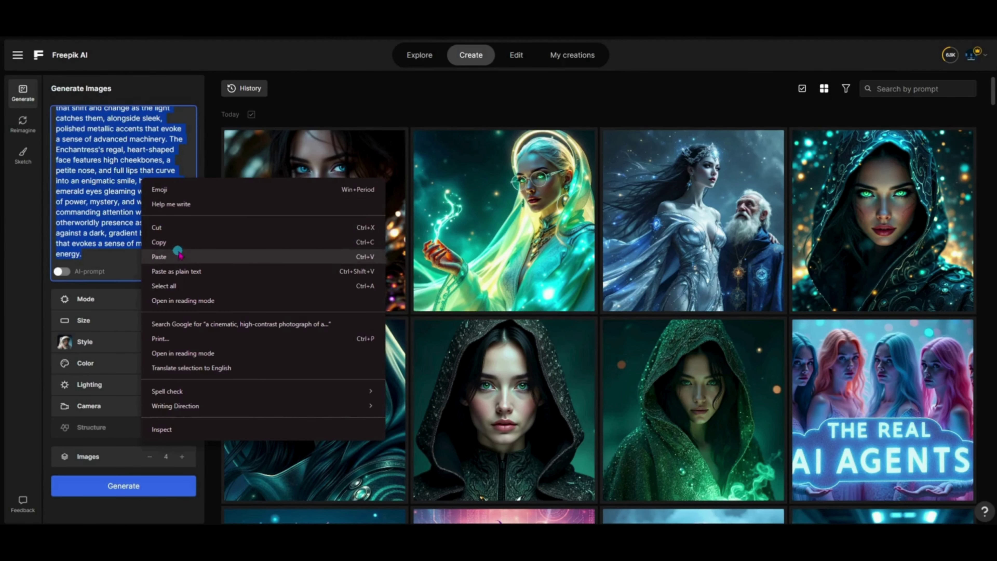
left_click(159, 256)
- Set the generation mode to Flux with one image per run, and show the history in the Row layout
left_click(161, 302)
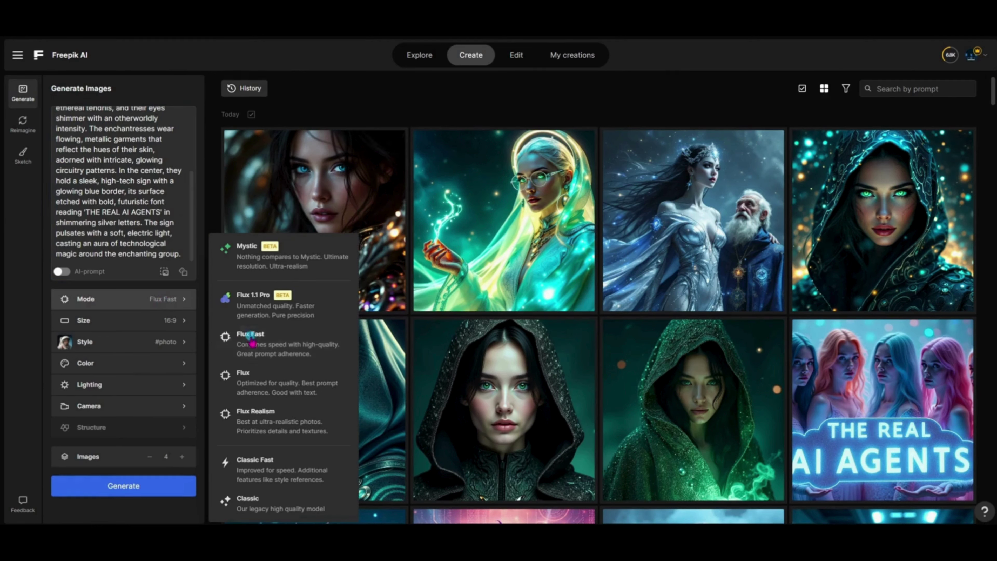
left_click(289, 393)
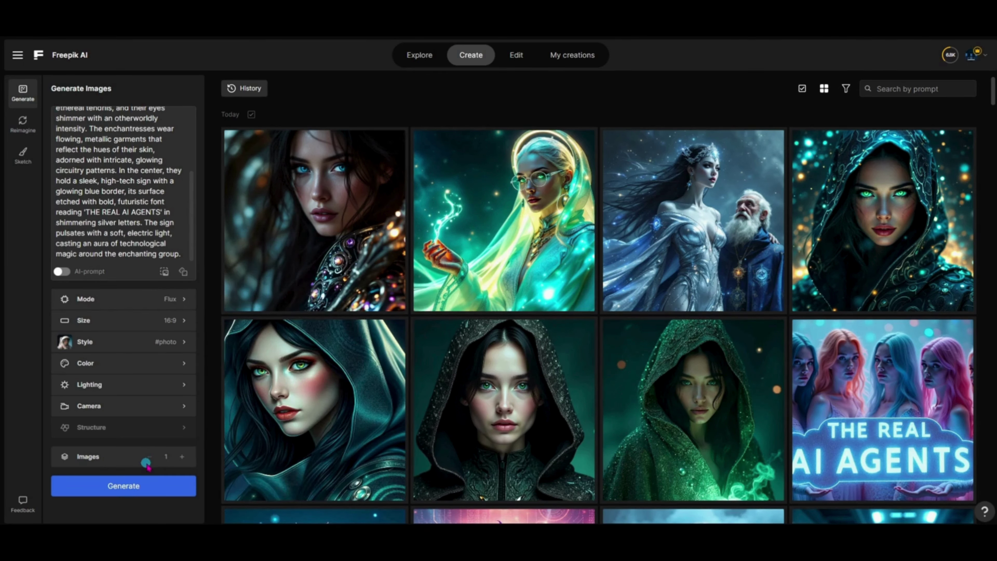
left_click(824, 88)
left_click(838, 154)
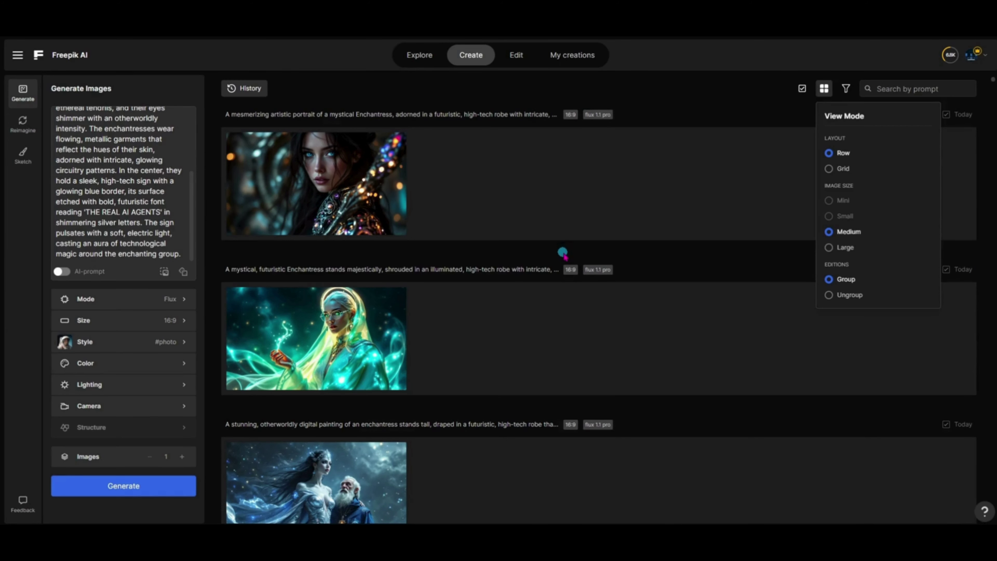
left_click(564, 254)
- Remove the #photo style and generate the five-enchantresses image four times with the same prompt
left_click(146, 350)
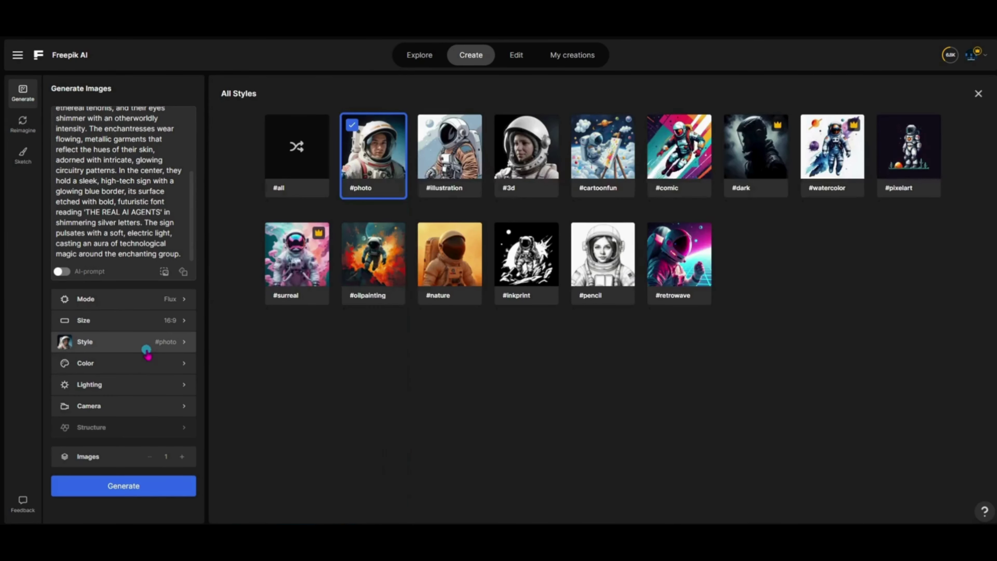
left_click(341, 190)
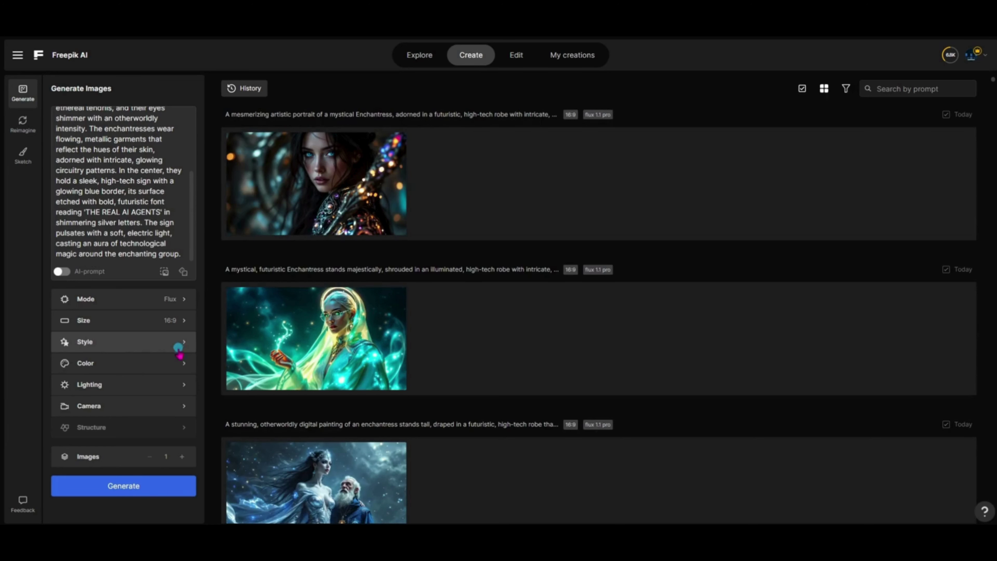
left_click(144, 487)
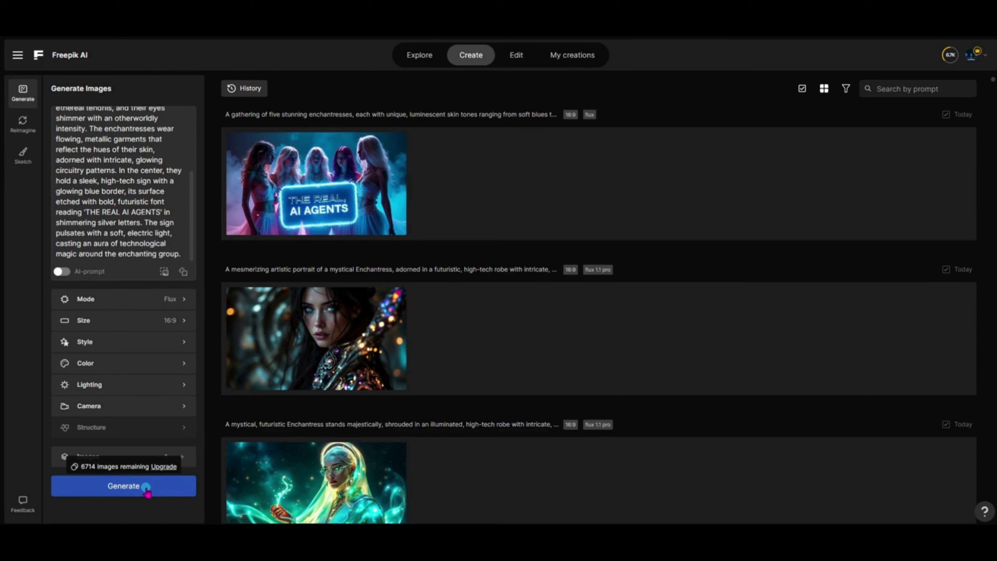
left_click(146, 489)
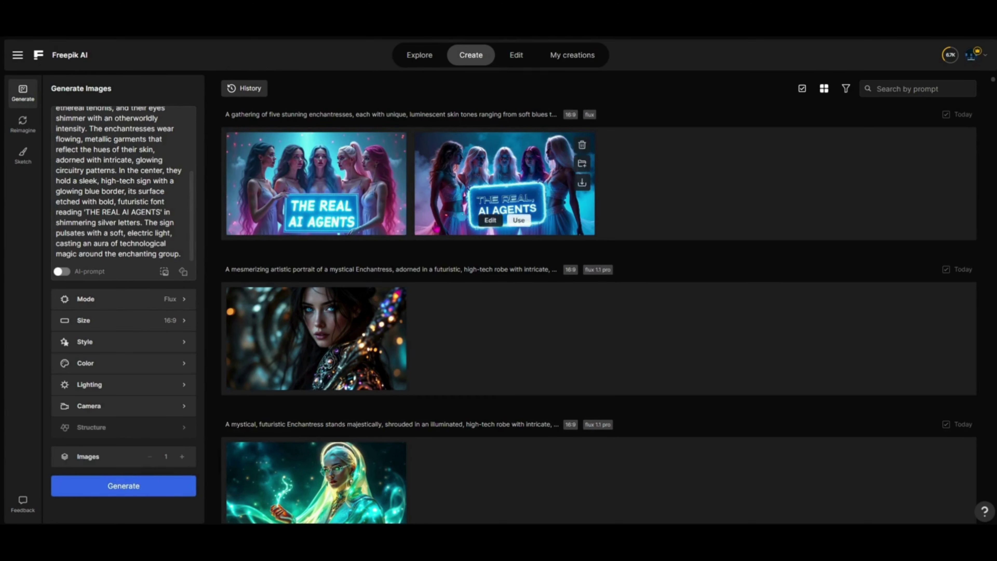
left_click(155, 488)
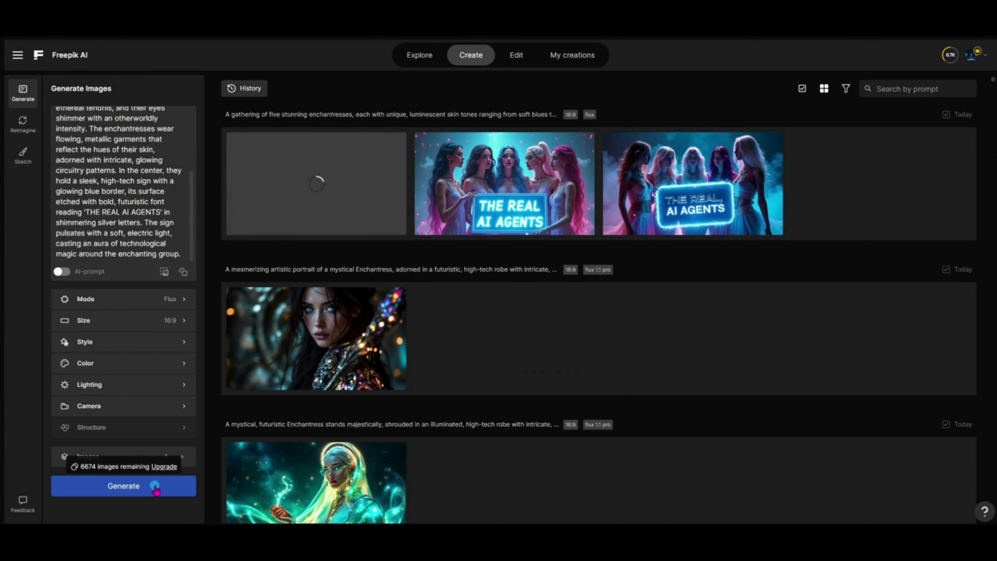
left_click(155, 488)
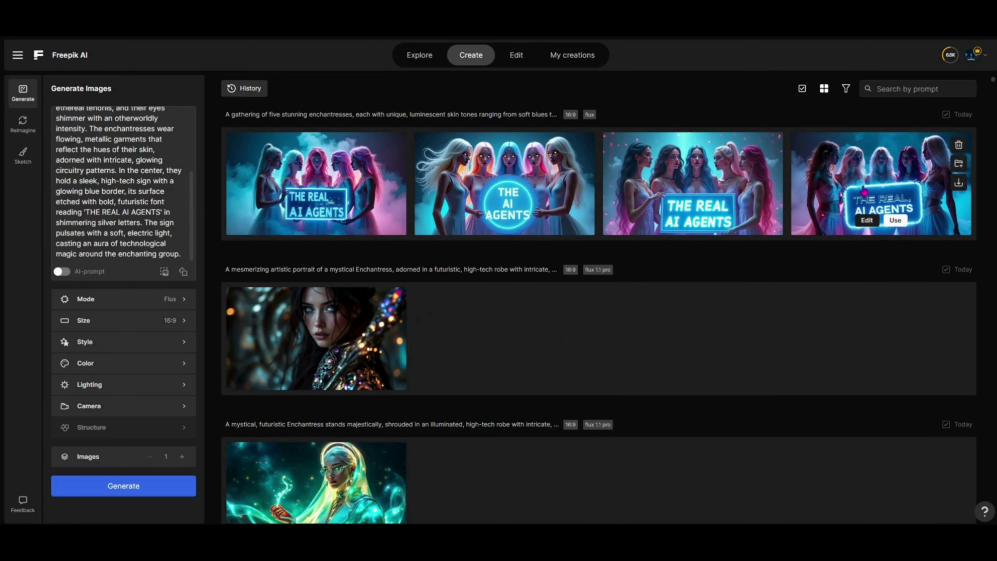
- Review the five-enchantresses prompt and examine how the sign text and figures turned out in the first two generated images
scroll(161, 187, "up", 5)
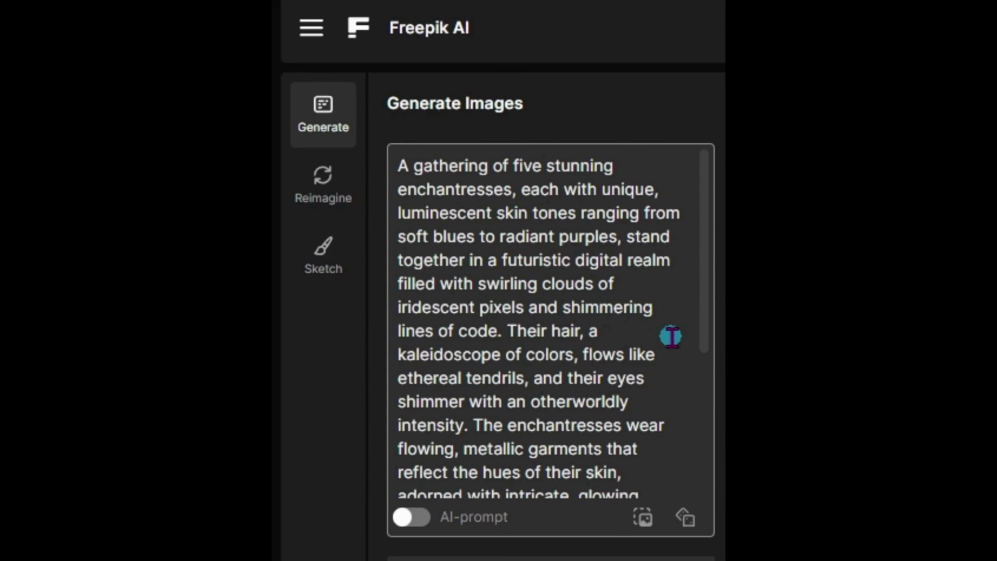
scroll(644, 383, "down", 5)
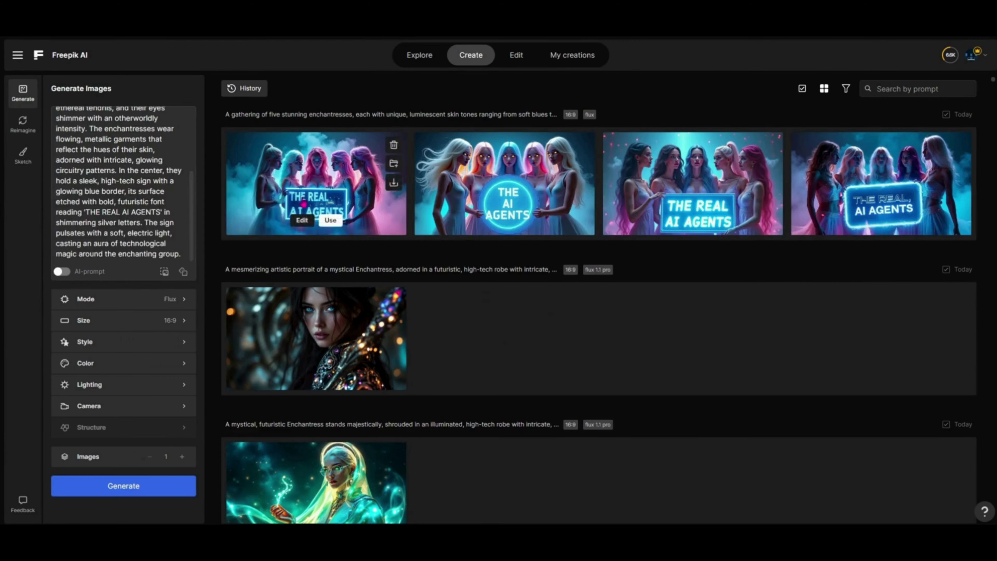
left_click(872, 187)
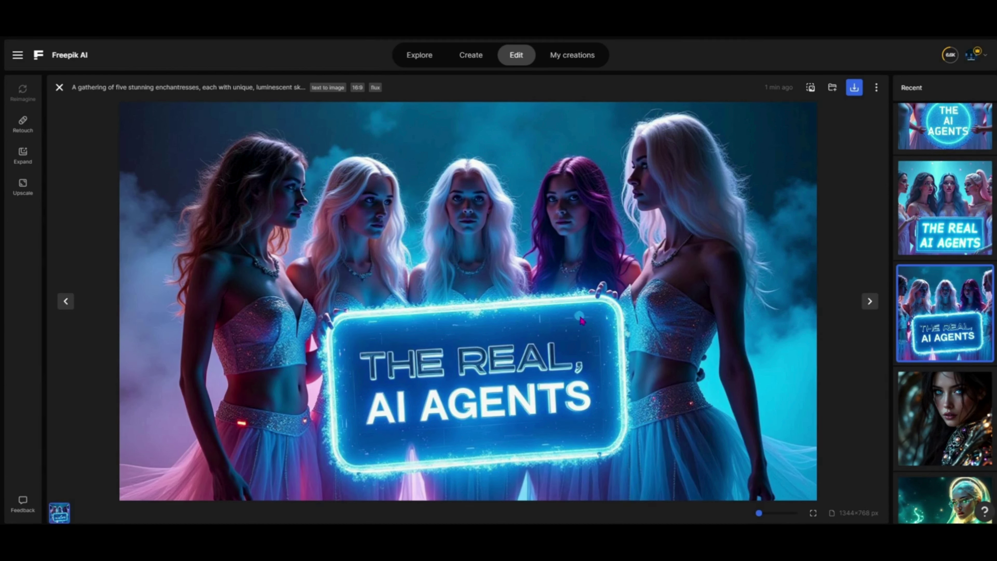
left_click(66, 304)
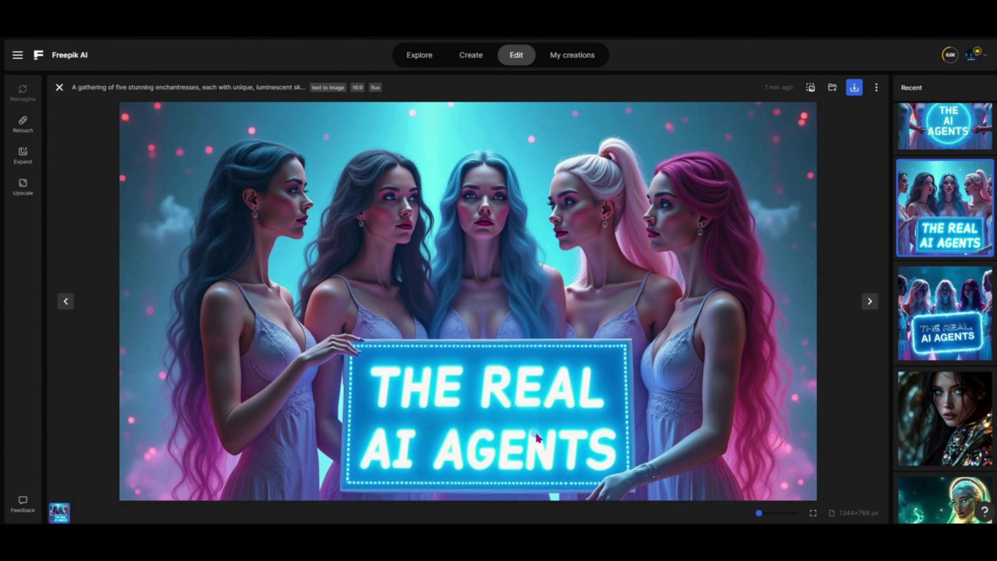
- Delete the generated image in which the enchantresses hold a round sign reading "THE AI AGENTS"
key("Left")
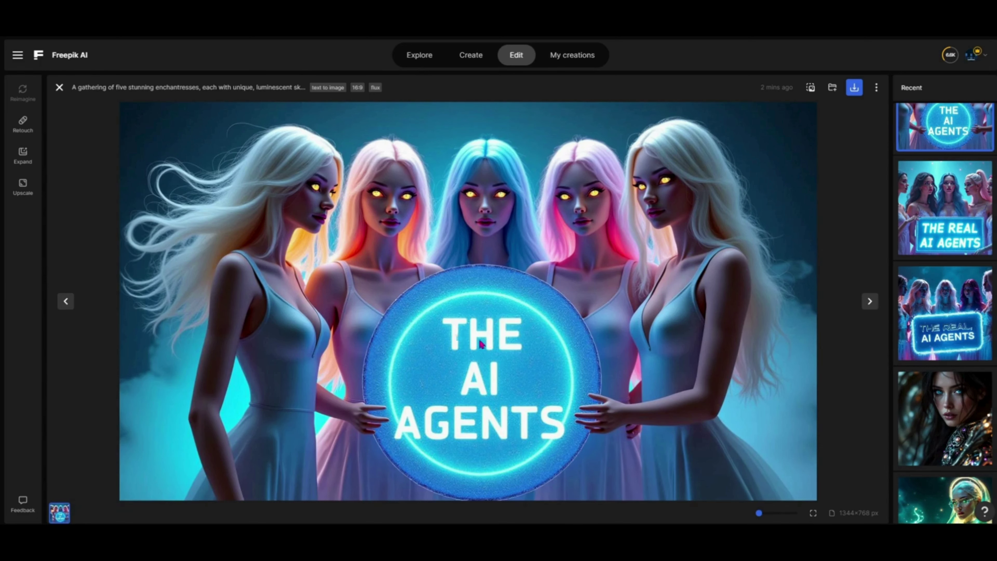
left_click(878, 92)
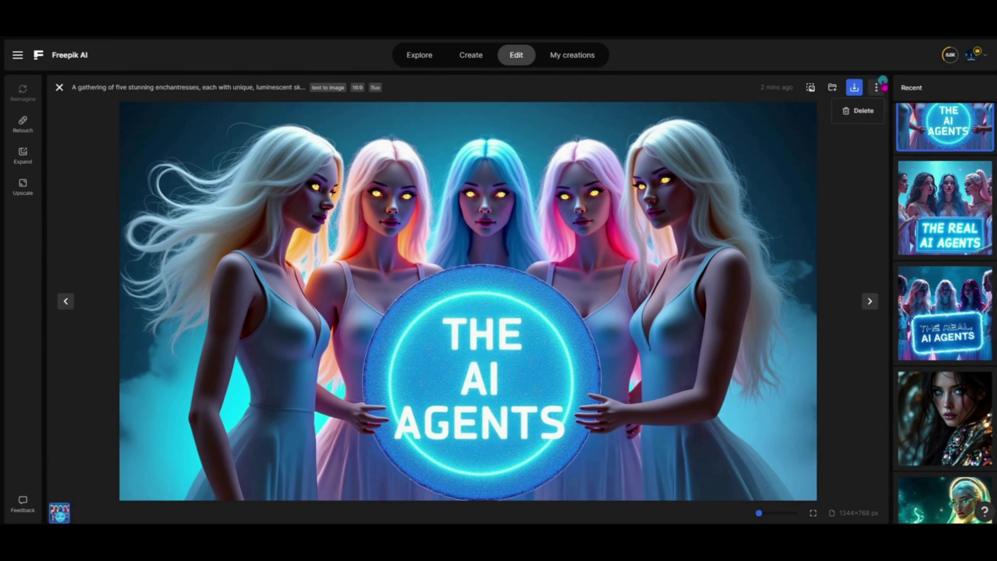
left_click(864, 116)
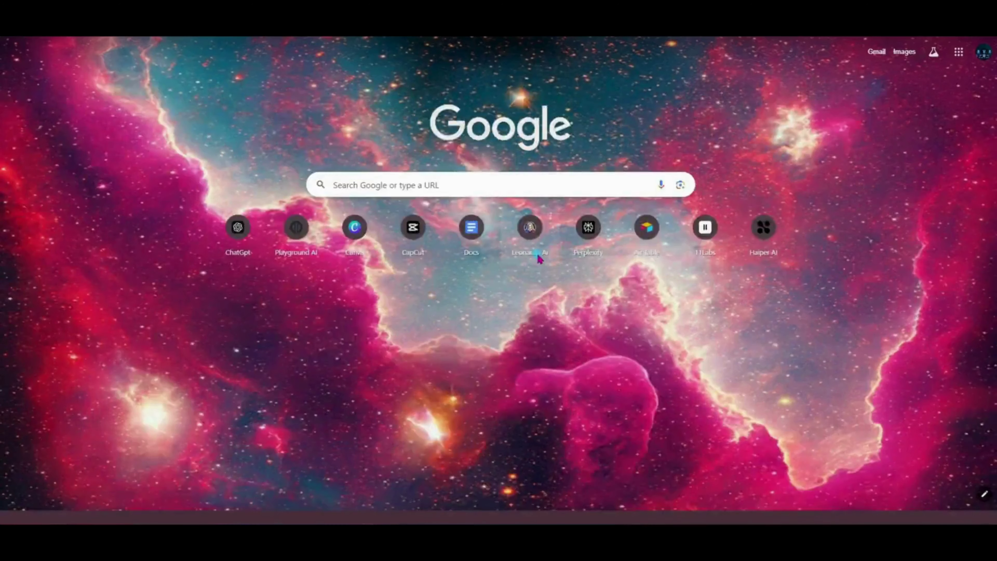
- Open Leonardo.Ai and replace the existing image prompt with the copied five-enchantresses prompt for the "THE REAL AI AGENTS" sign
left_click(539, 259)
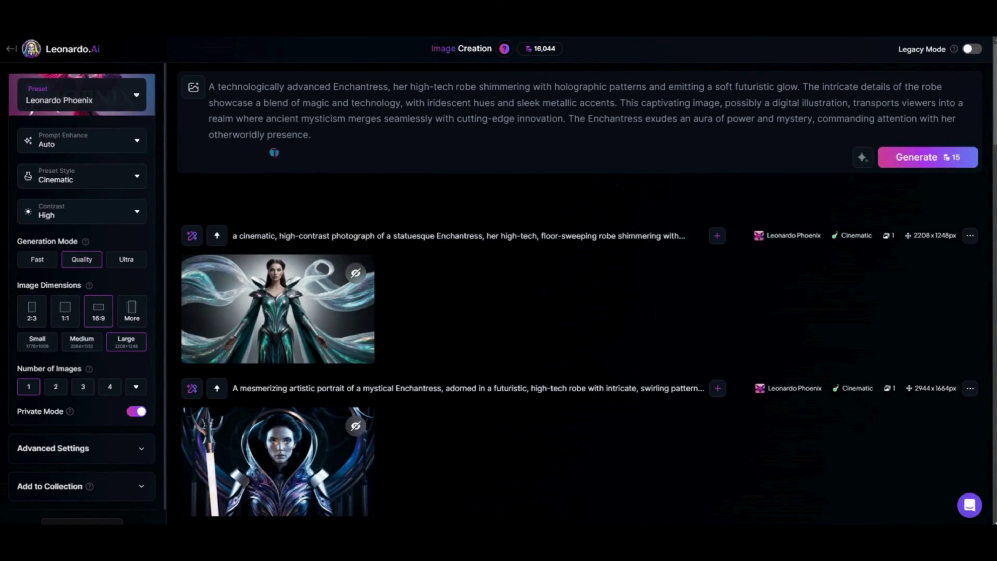
triple_click(275, 145)
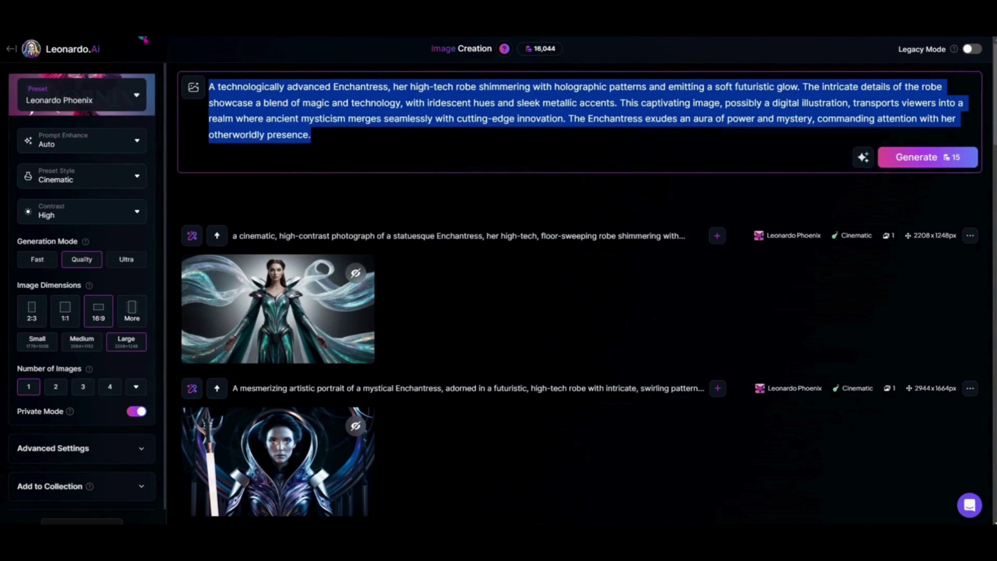
right_click(270, 98)
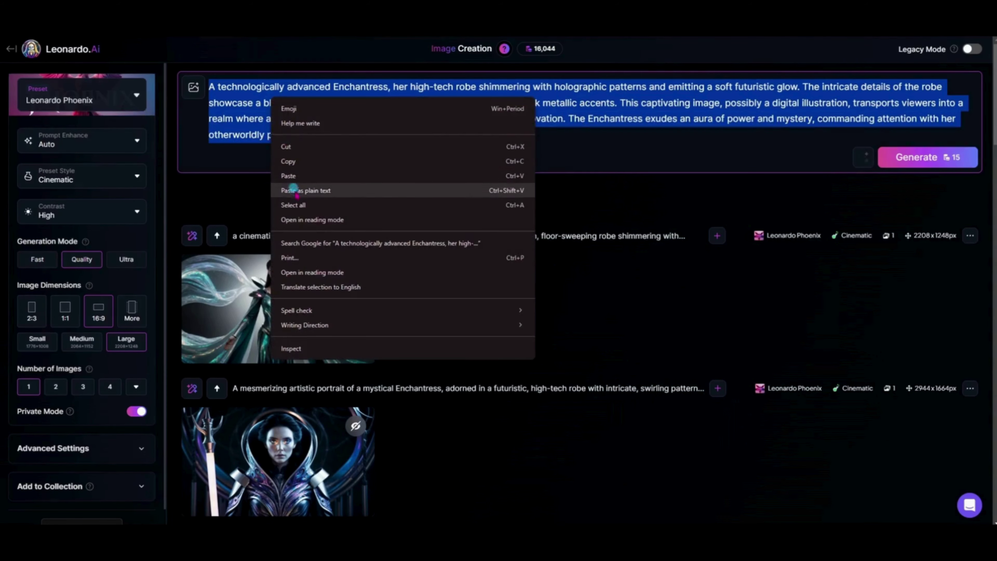
left_click(292, 176)
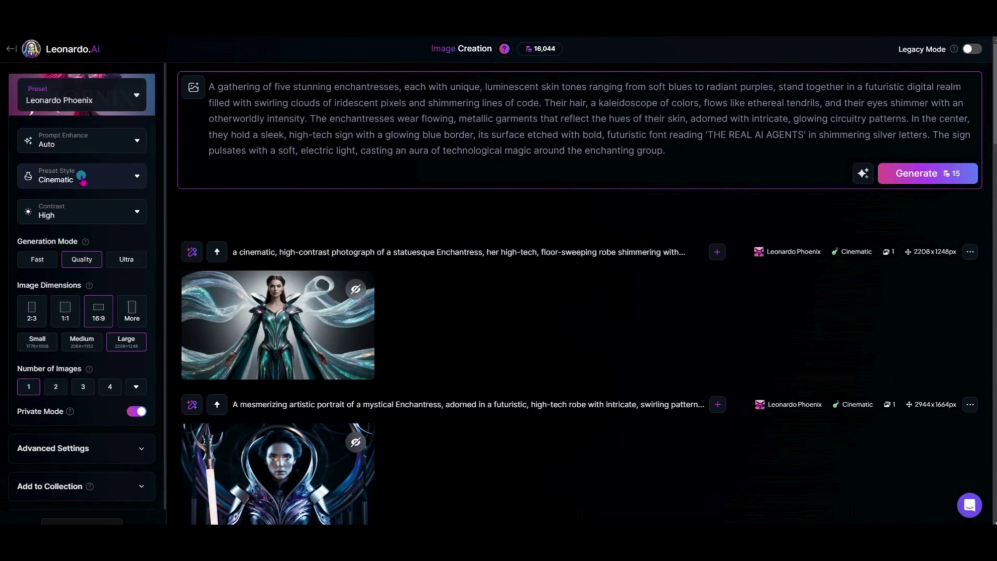
- Set the preset style to Dynamic and generate the five-enchantresses image four times with the same prompt
left_click(81, 178)
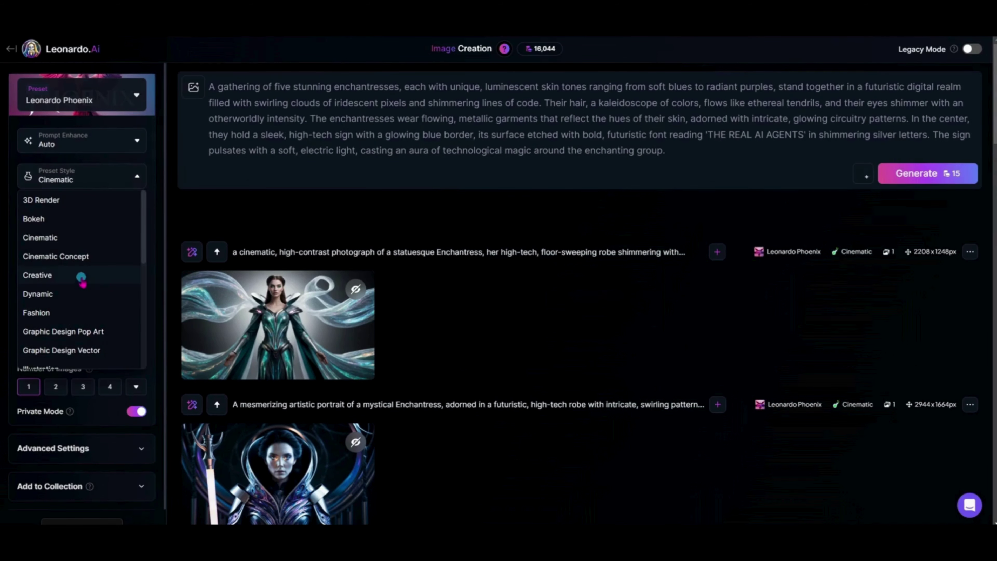
left_click(78, 293)
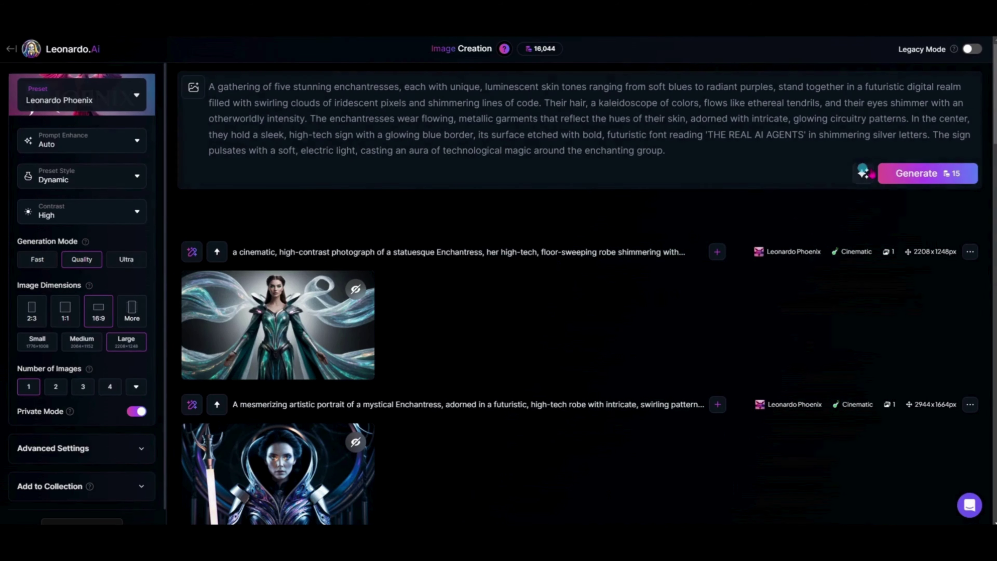
left_click(917, 174)
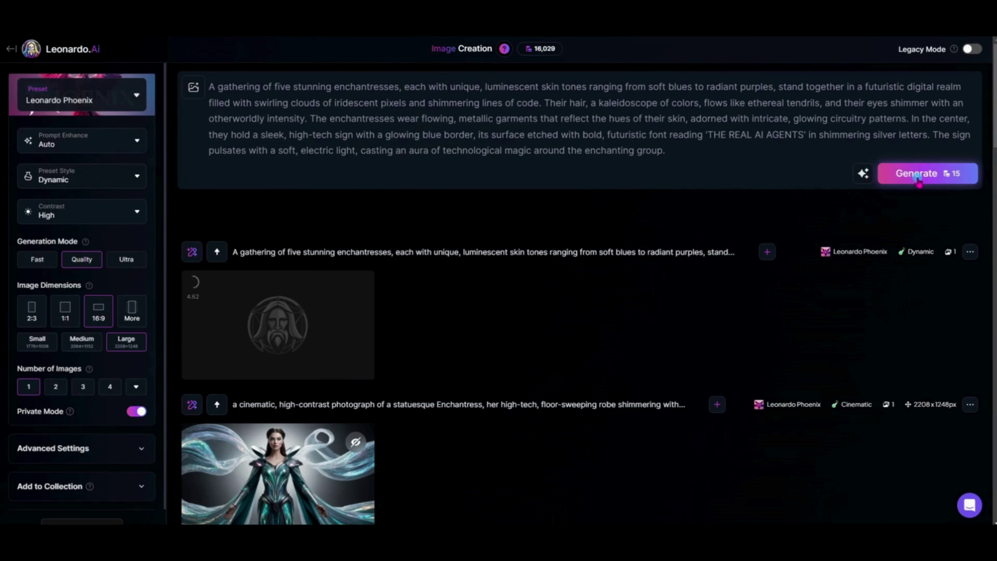
left_click(918, 175)
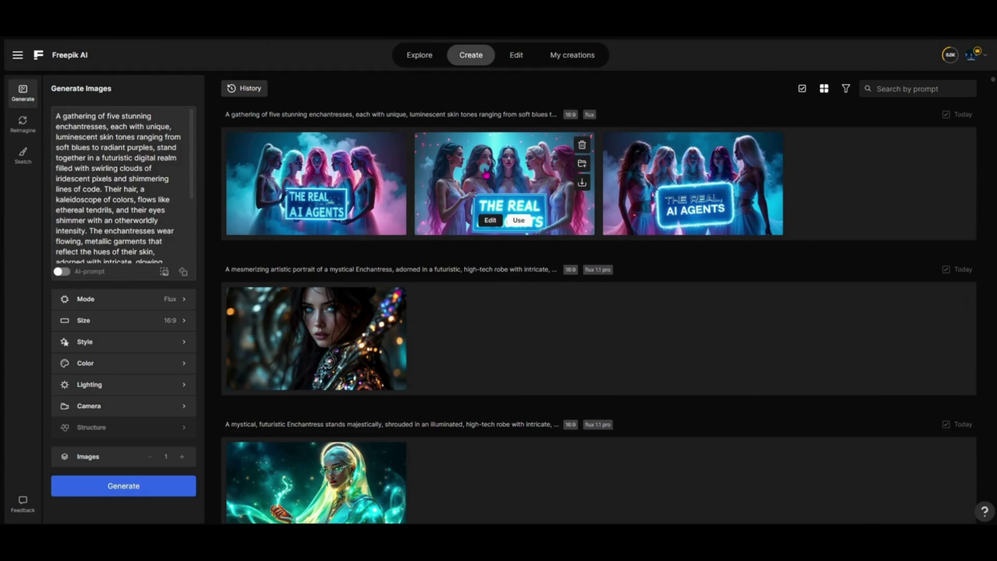
- In Freepik AI, enlarge the middle five-enchantresses image to examine its sign text and figures, and return to the history
left_click(489, 179)
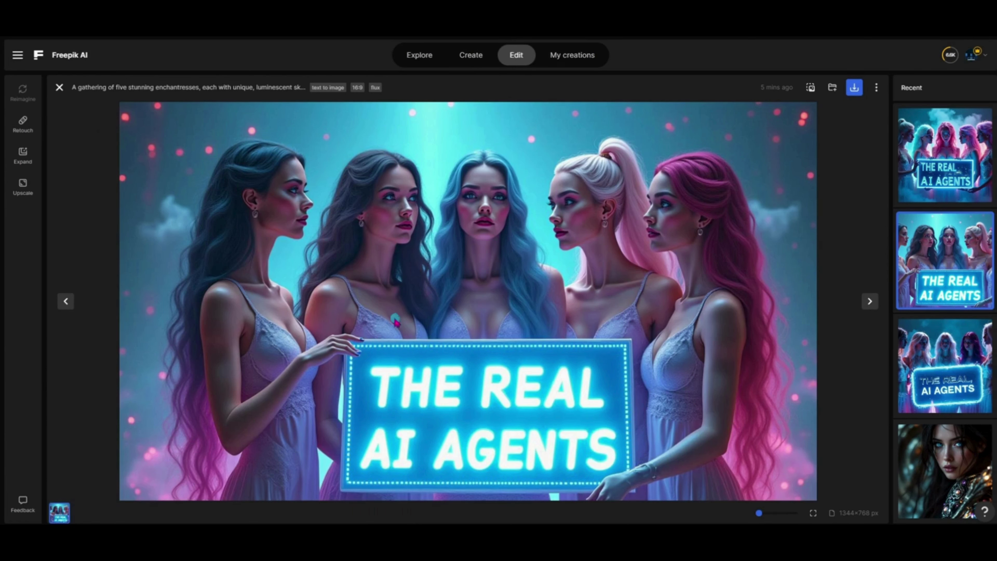
left_click(59, 87)
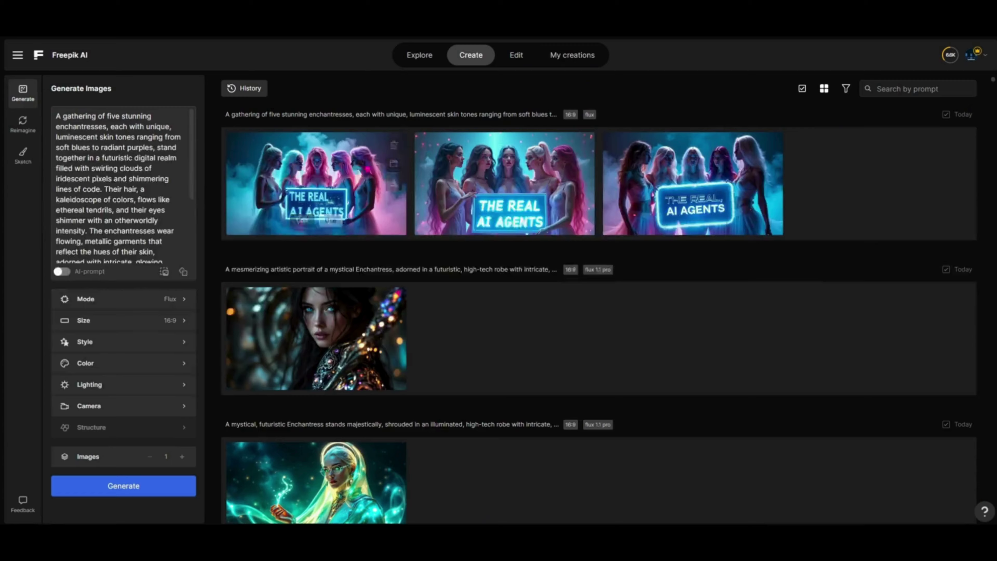
left_click(951, 55)
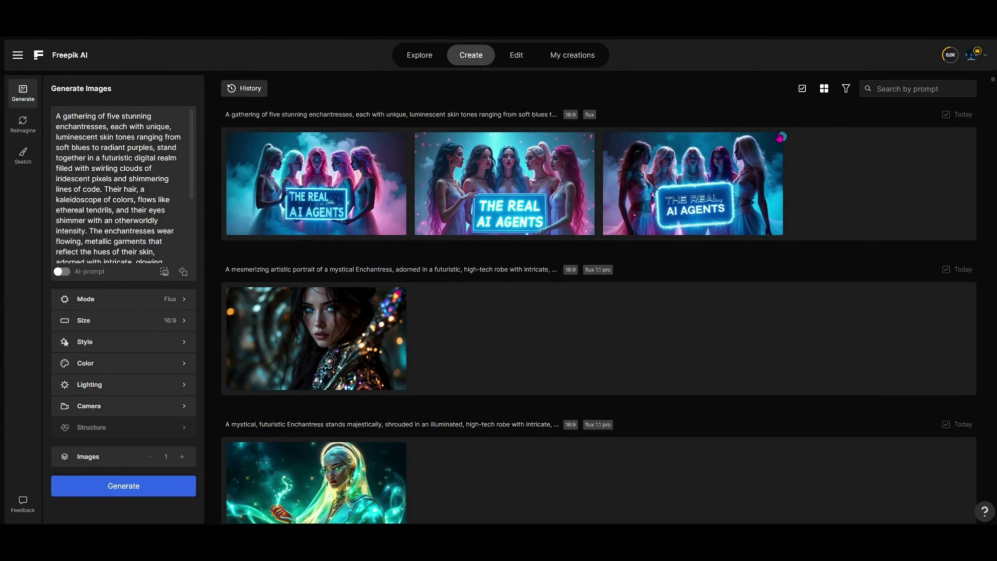
- Delete the first and third five-enchantresses images from the history row, keeping the middle one
left_click(772, 145)
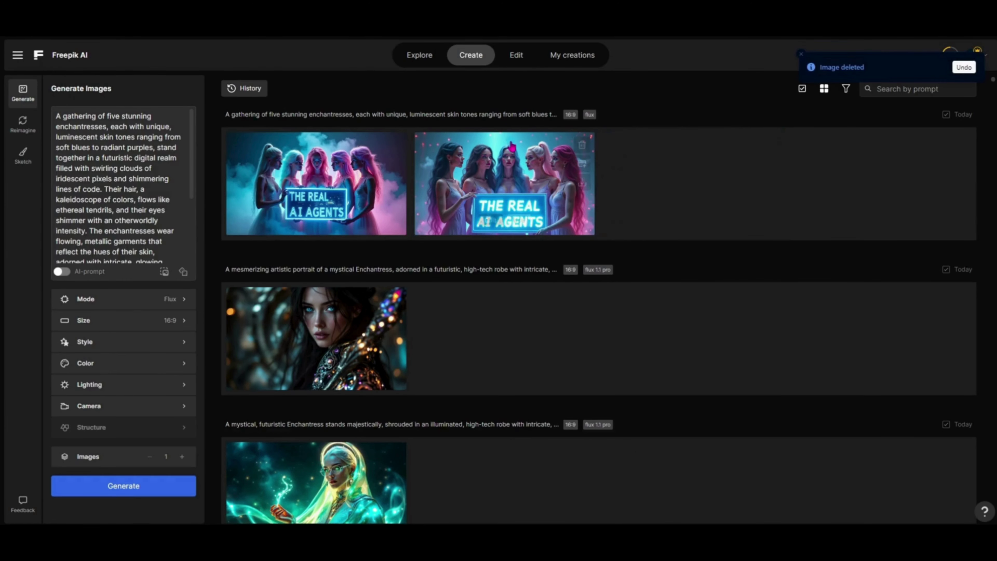
left_click(393, 145)
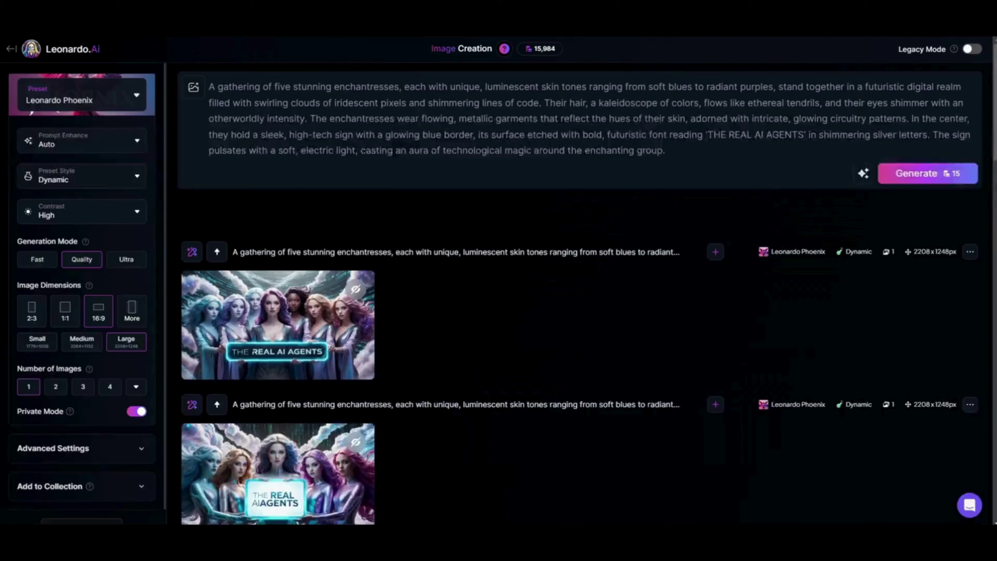
- Switch to Leonardo.Ai and enlarge the two earliest five-enchantresses images in turn to examine their sign text and figures
scroll(574, 322, "down", 6)
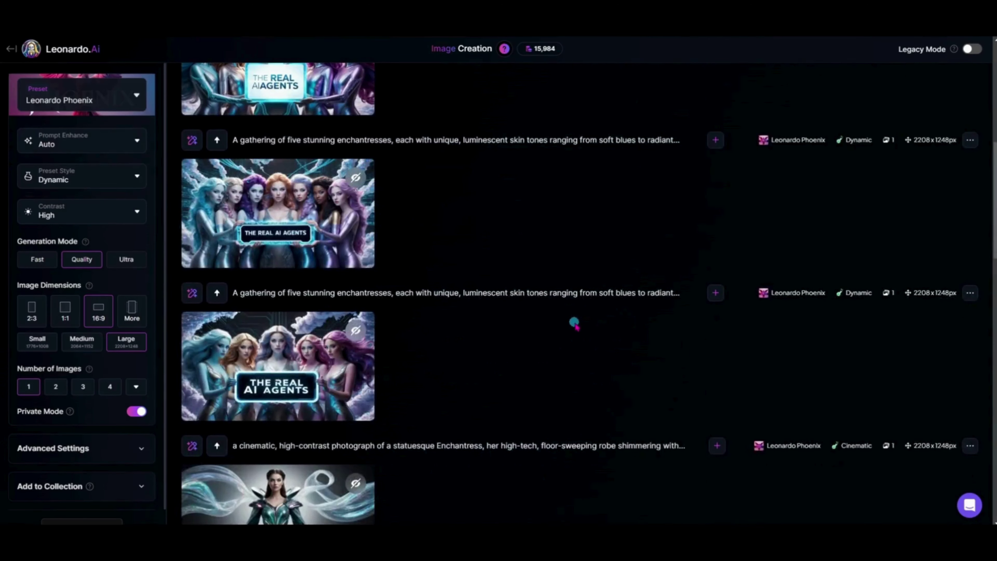
scroll(574, 322, "down", 1)
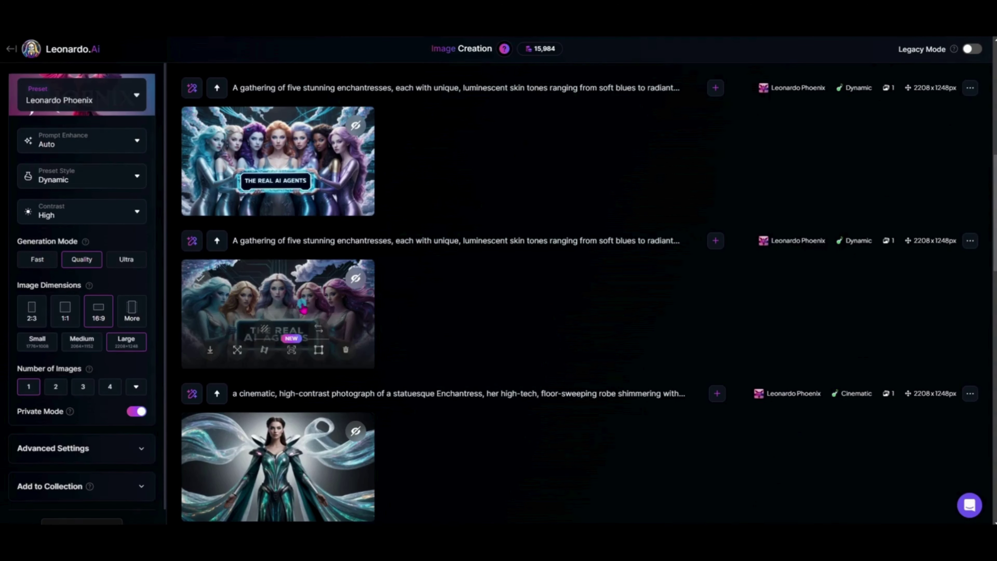
left_click(279, 301)
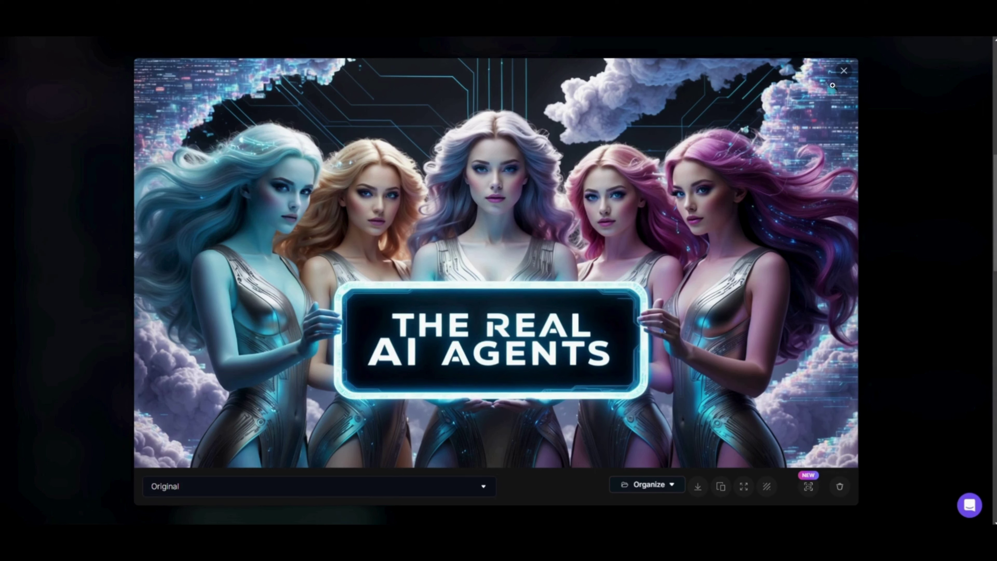
left_click(844, 71)
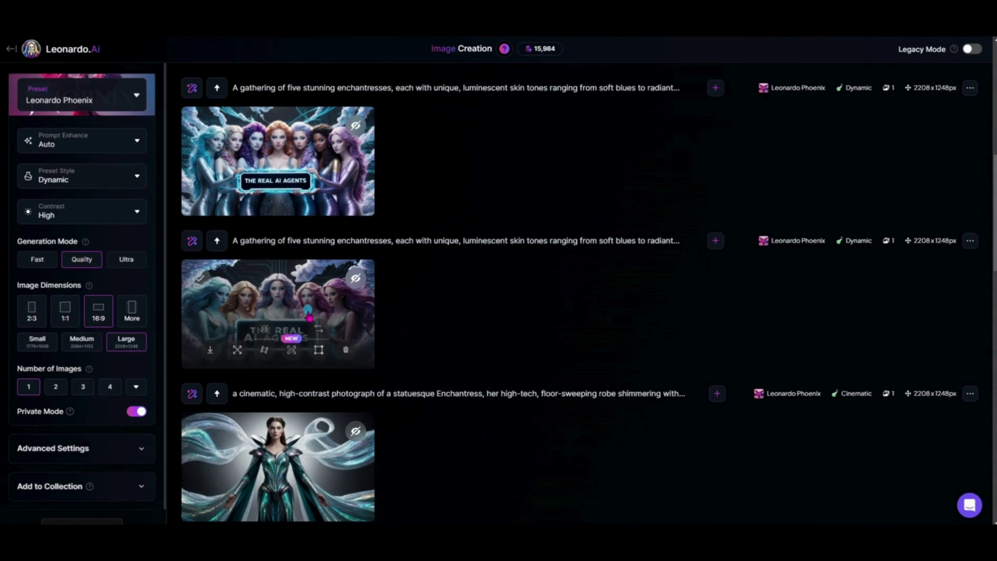
scroll(308, 314, "up", 1)
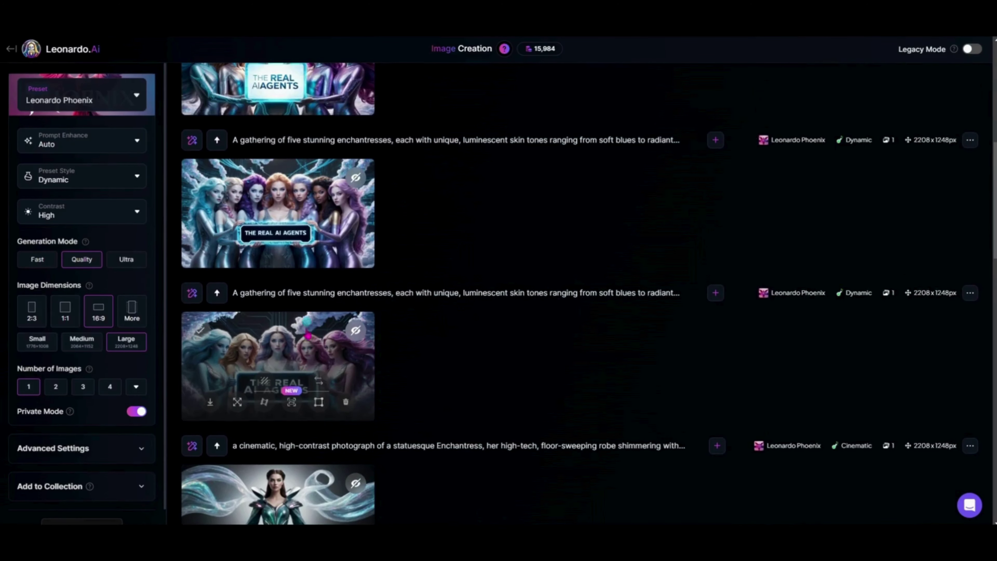
left_click(299, 202)
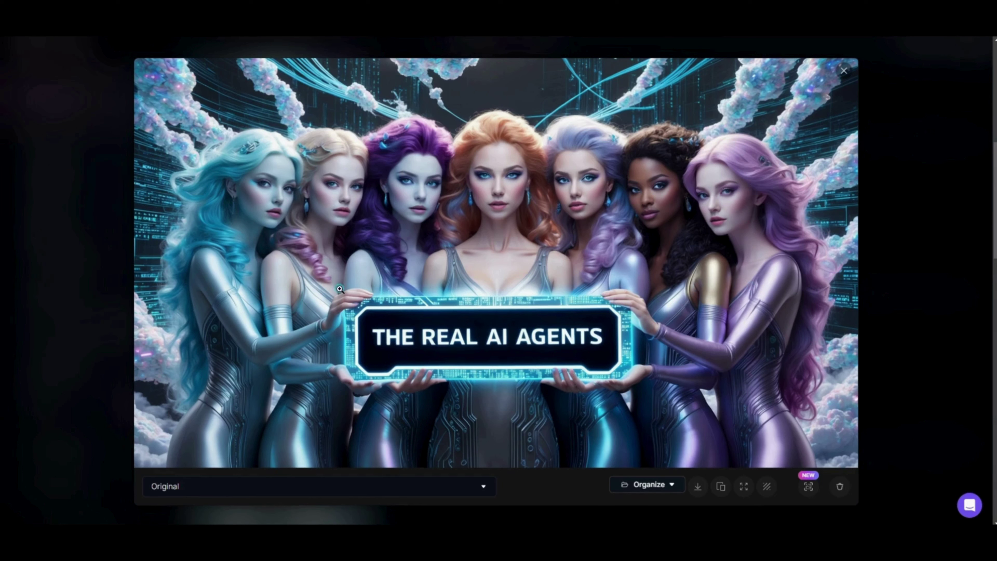
left_click(711, 259)
left_click(844, 72)
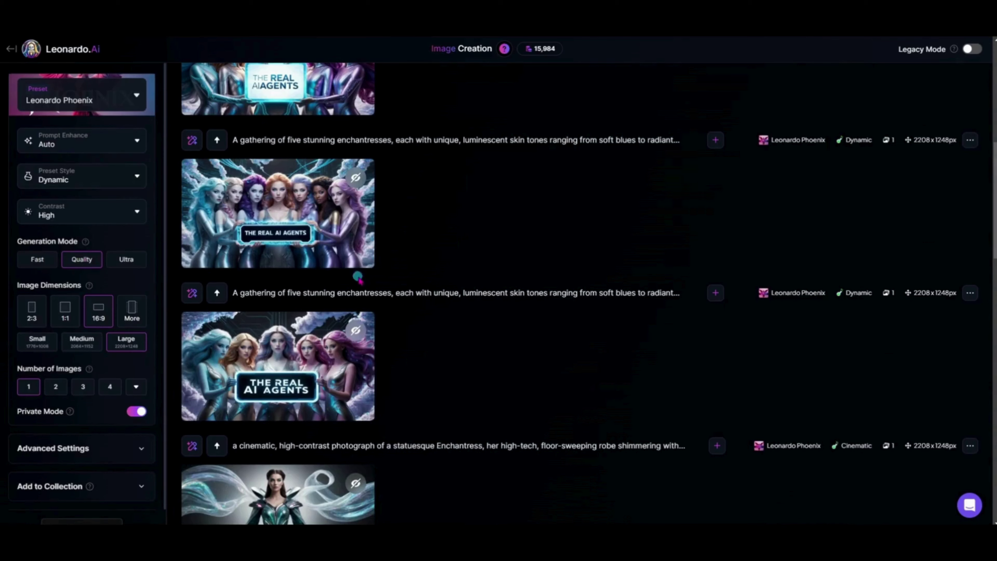
- Enlarge the two most recent five-enchantresses images in turn to examine the lettering, hands and number of women
left_click(342, 352)
scroll(333, 354, "up", 10)
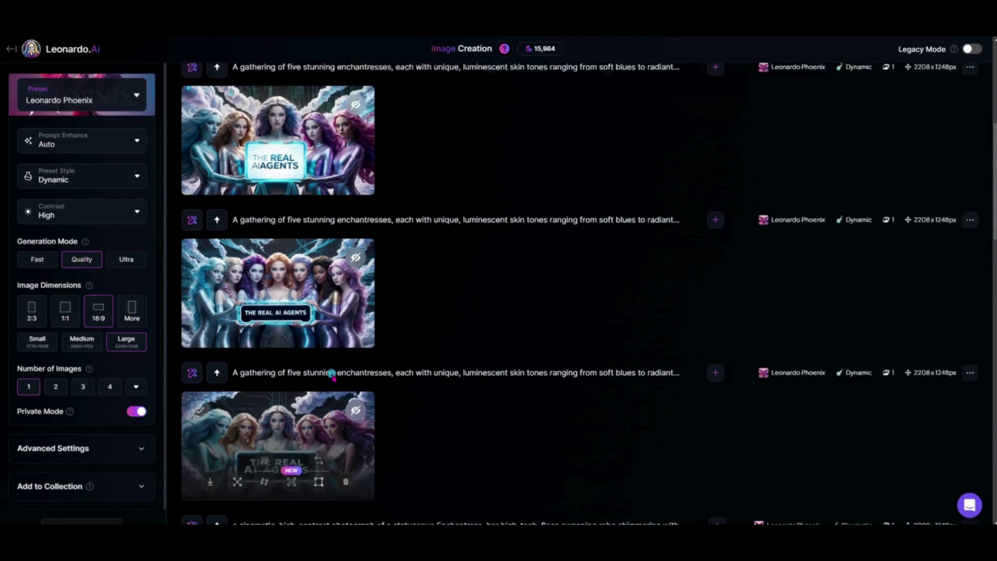
left_click(331, 260)
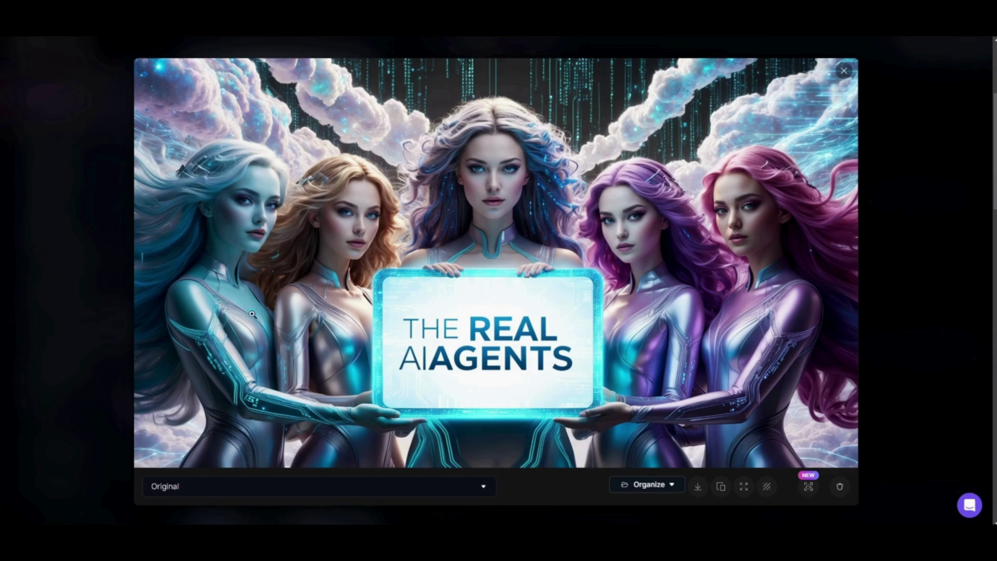
left_click(845, 71)
scroll(581, 214, "up", 5)
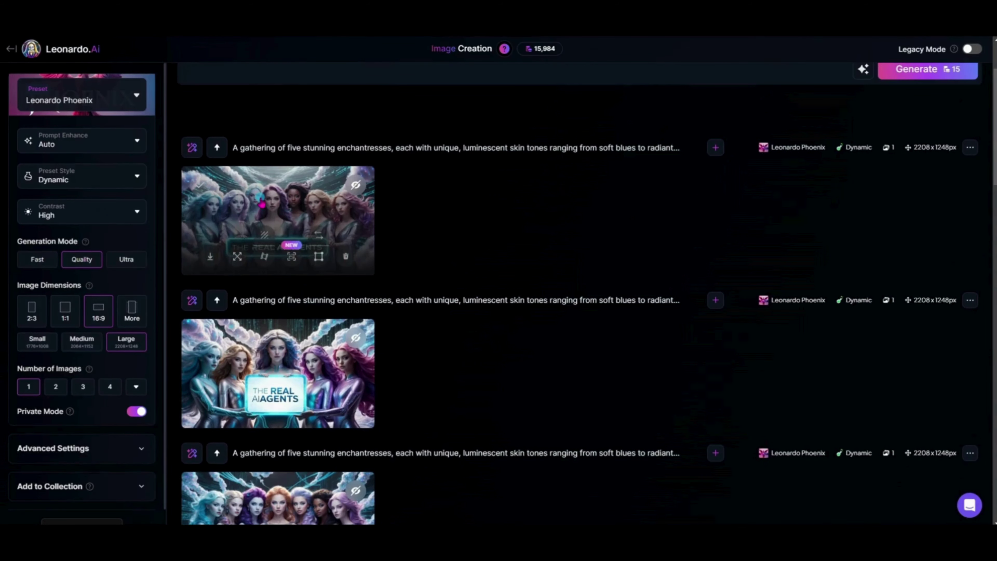
left_click(261, 201)
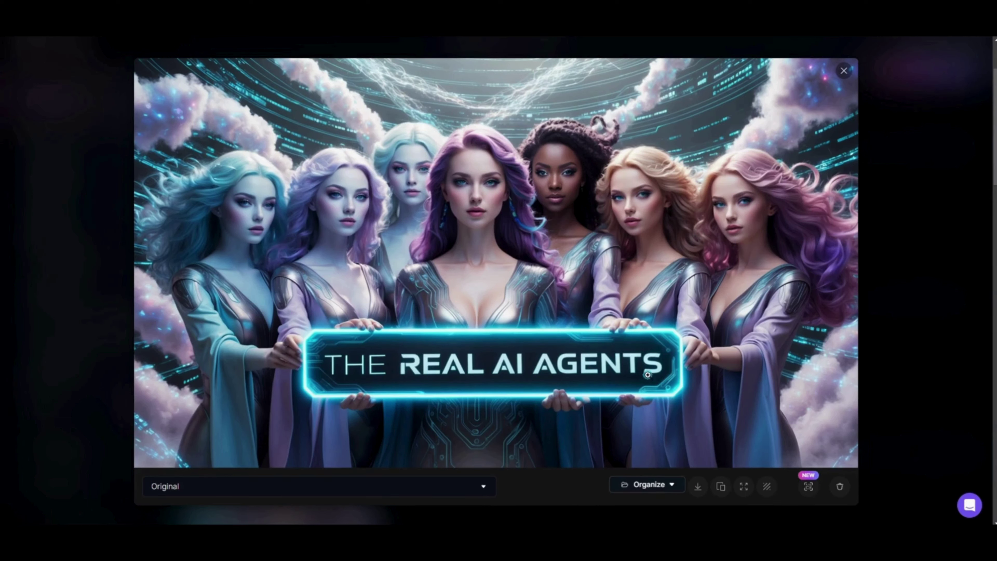
left_click(844, 71)
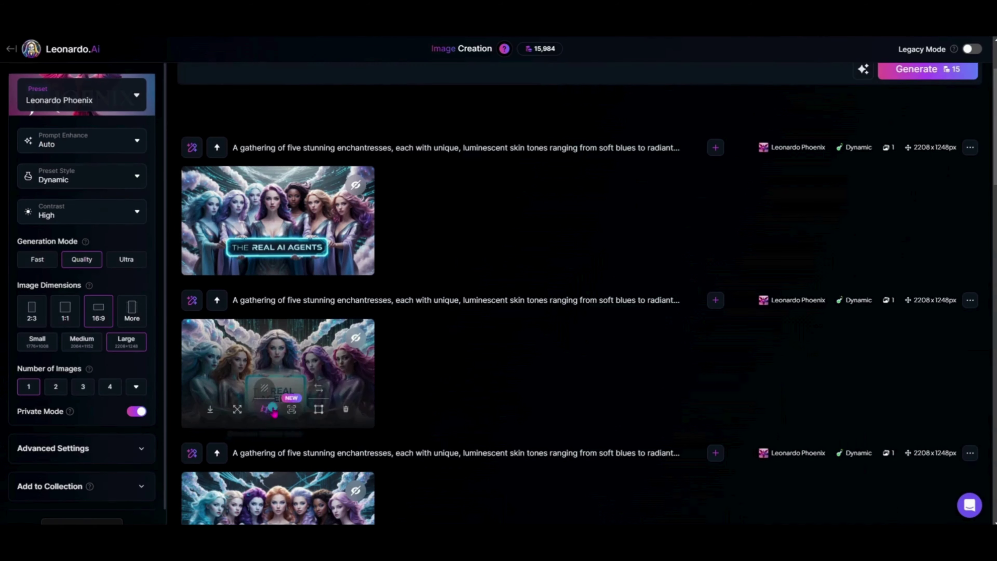
- Compare the sign text and figures across all four generated five-enchantresses images in the generation list
scroll(443, 377, "down", 3)
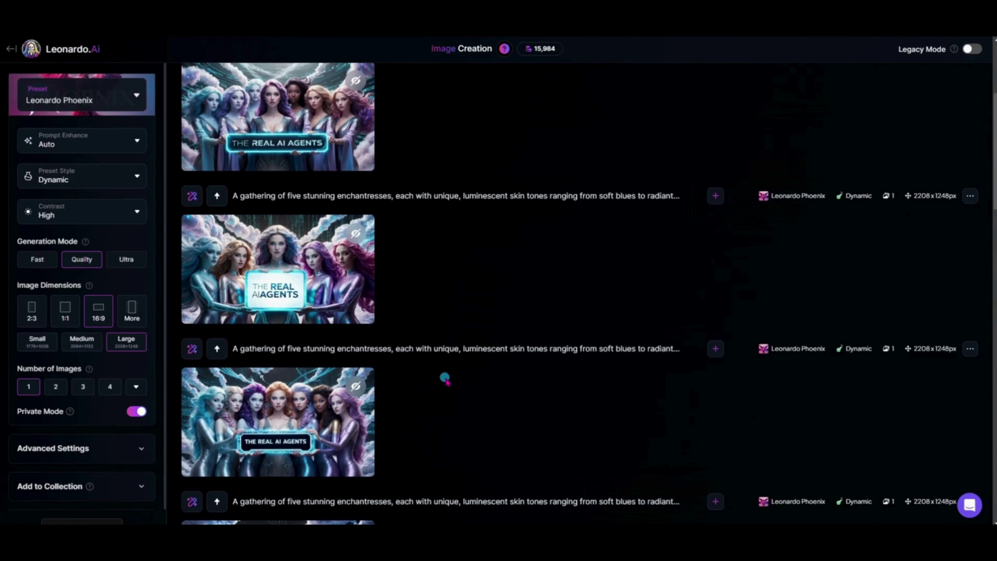
scroll(445, 378, "down", 2)
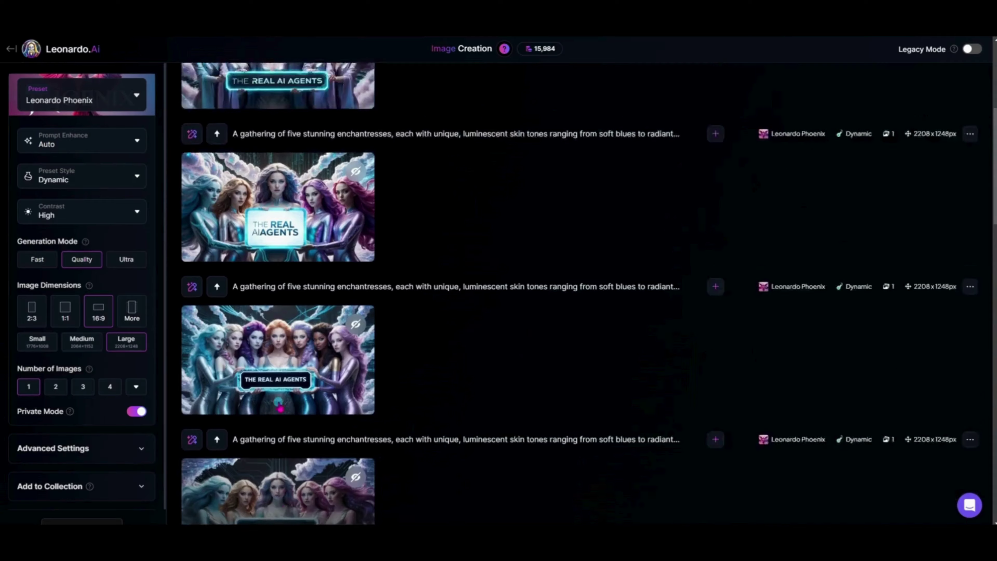
scroll(279, 405, "up", 6)
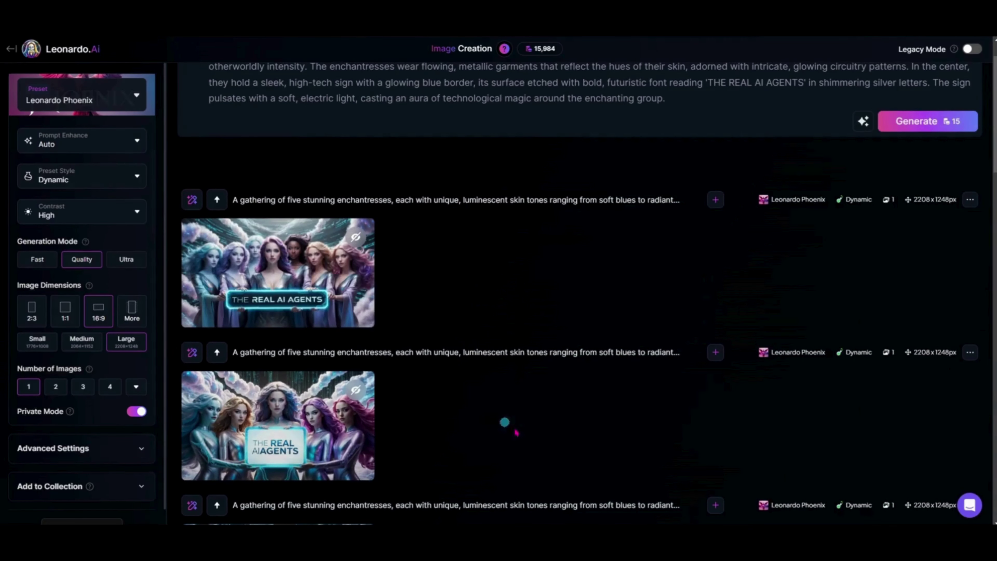
scroll(538, 436, "down", 6)
scroll(550, 369, "down", 1)
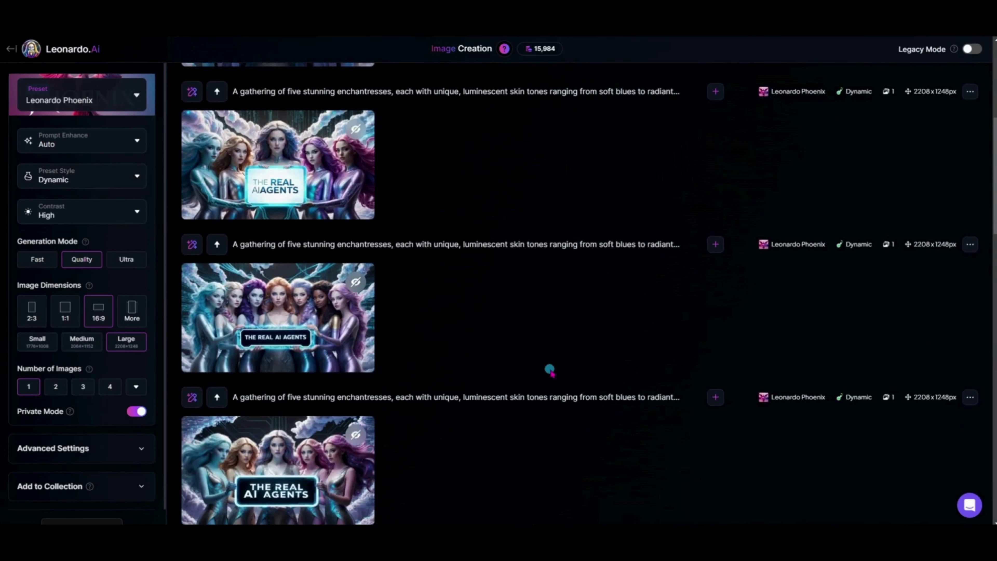
mouse_move(261, 188)
scroll(709, 353, "up", 1)
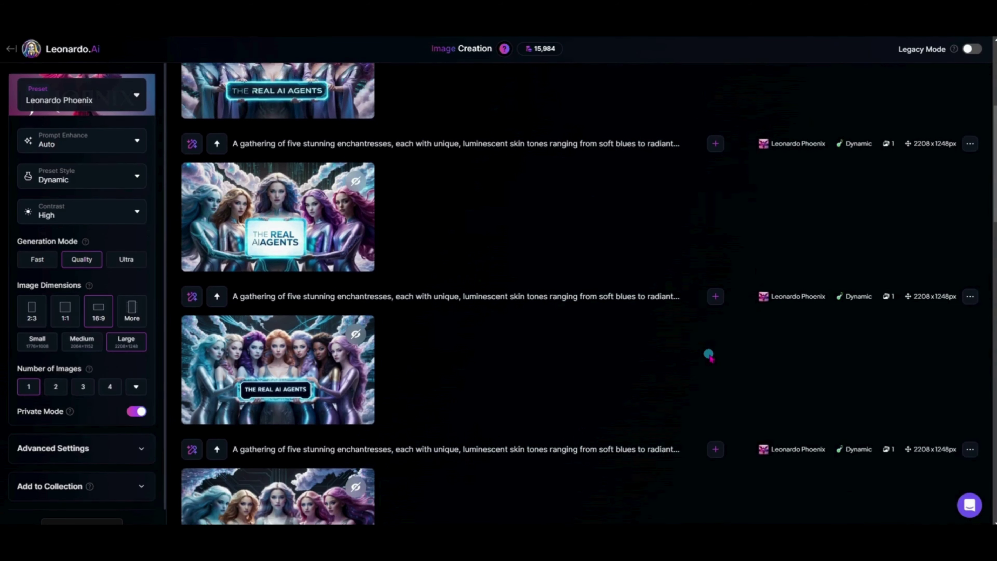
scroll(712, 393, "up", 1)
scroll(709, 451, "up", 3)
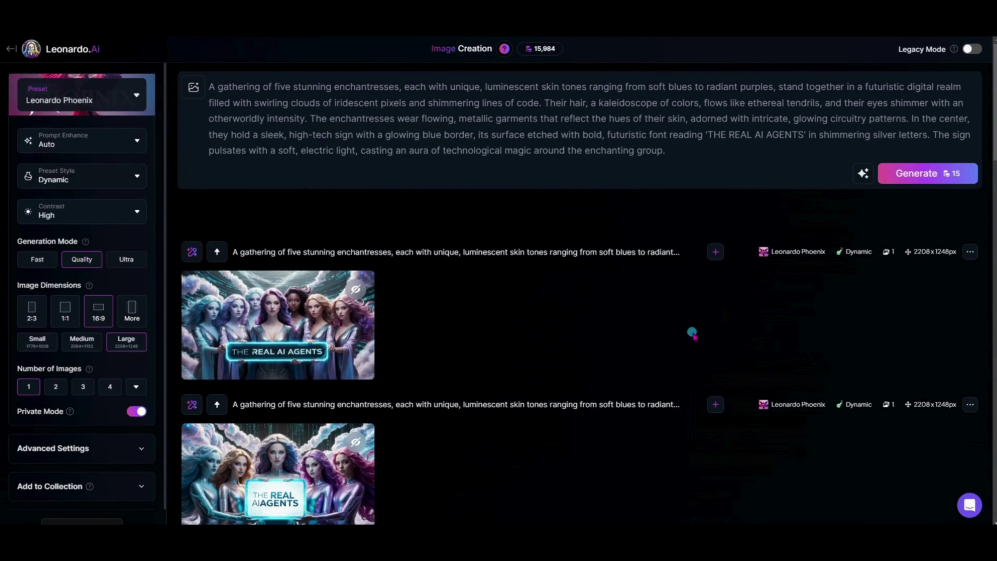
scroll(691, 334, "down", 2)
scroll(692, 333, "up", 1)
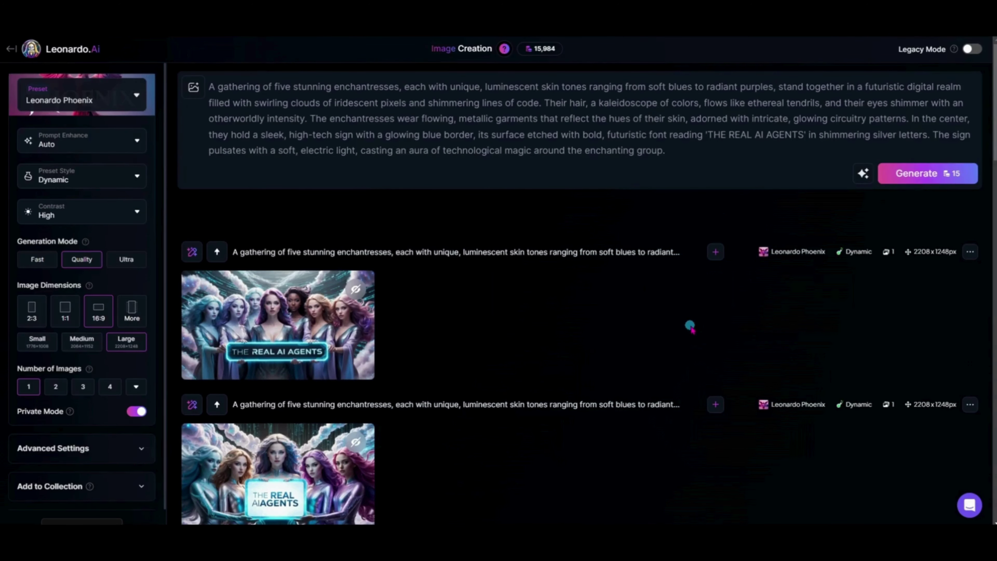